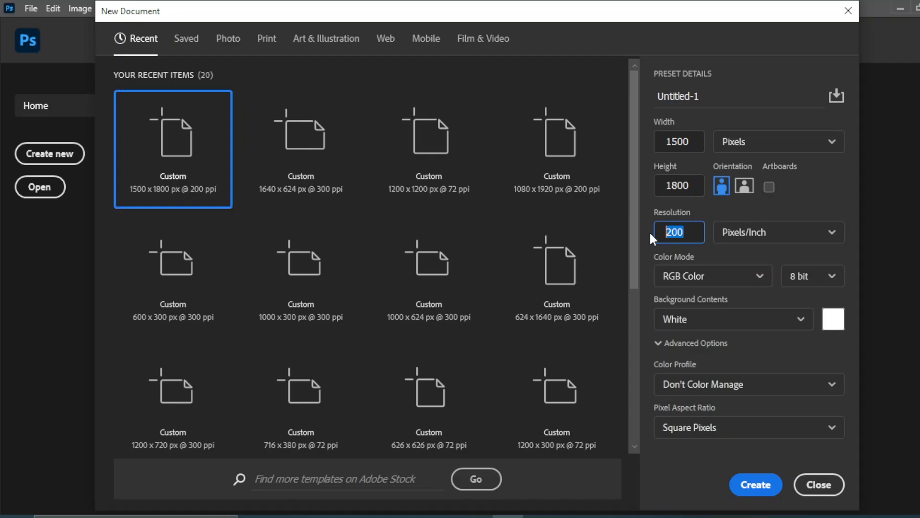
Create a new 1500 × 1800 px RGB document at a resolution of 300 pixels per inch.
text(33)
click(753, 487)
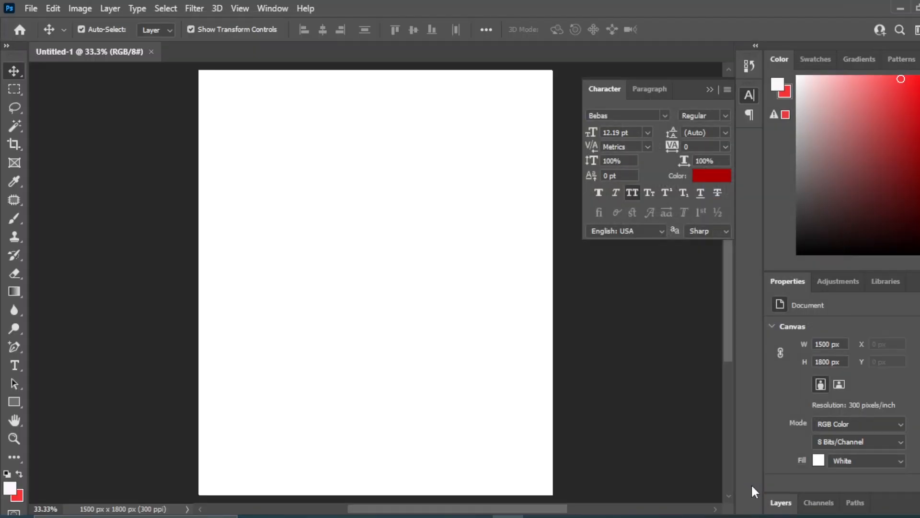
Draw a near-white rectangle shape covering the whole canvas, about 1511 × 1829 px.
click(14, 404)
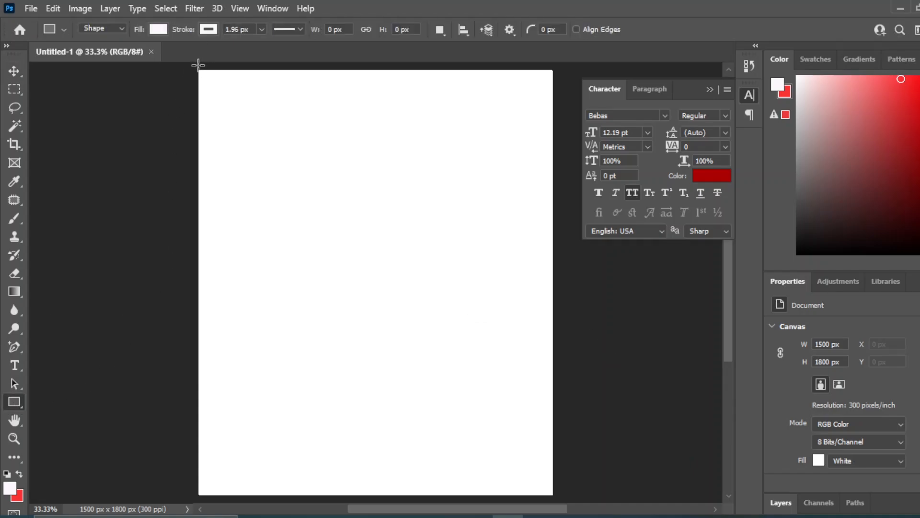
drag(198, 65, 554, 497)
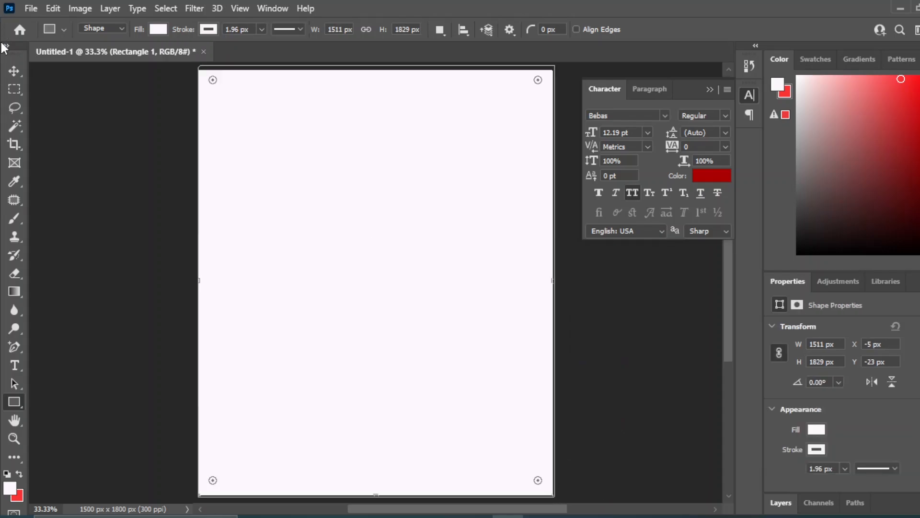
key(v)
click(618, 352)
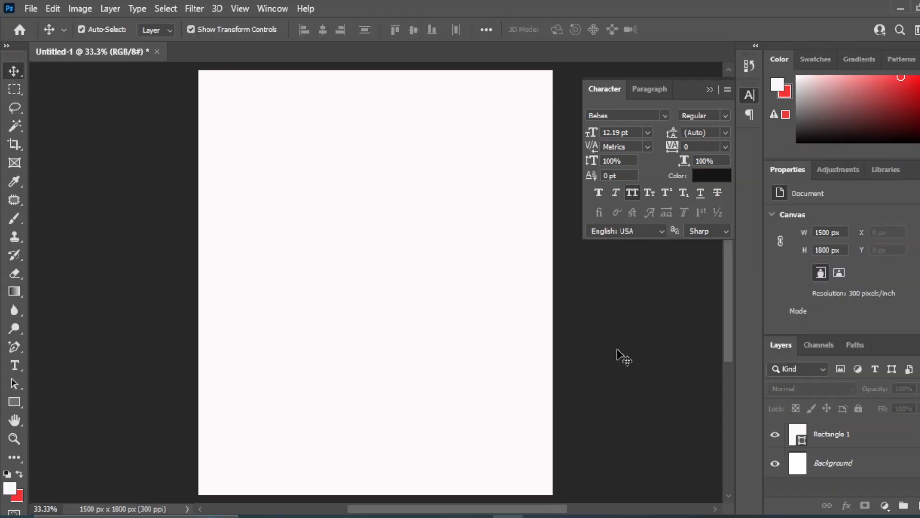
Place the mango juice image from the New folder (20) window, scaled to about 72% and positioned in the lower middle of the canvas.
mouse_move(444, 512)
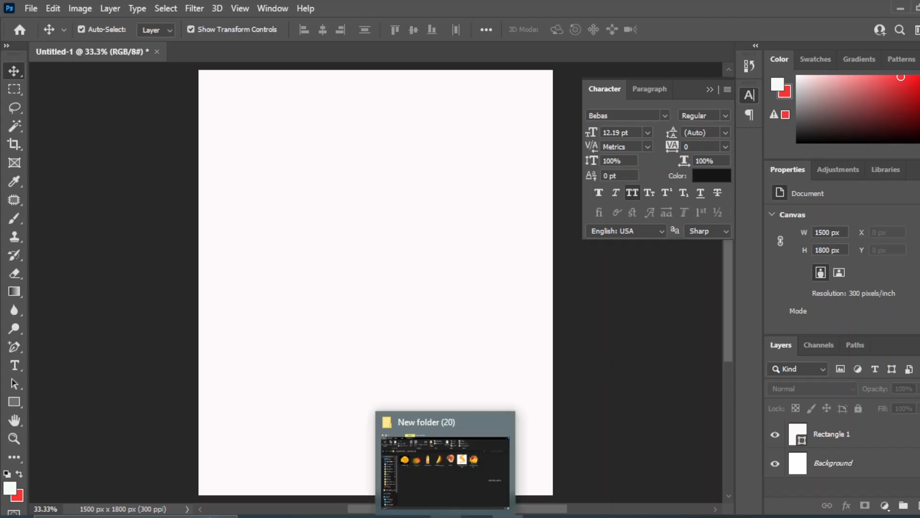
click(481, 479)
drag(394, 175, 394, 381)
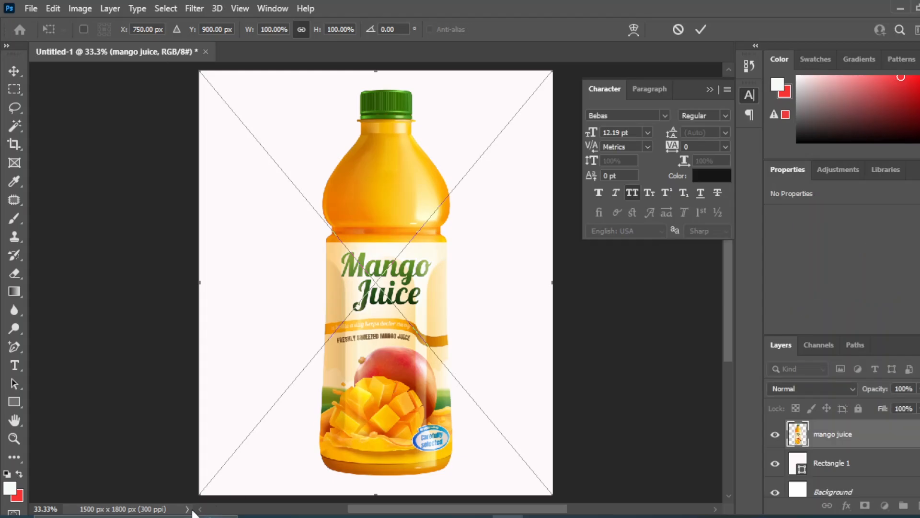
drag(199, 493, 263, 460)
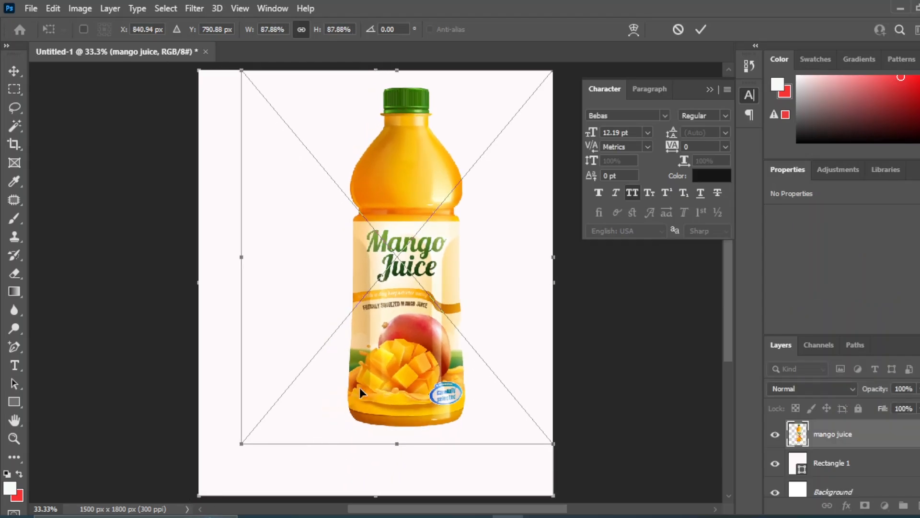
drag(391, 329, 367, 349)
drag(212, 470, 267, 405)
drag(400, 322, 363, 385)
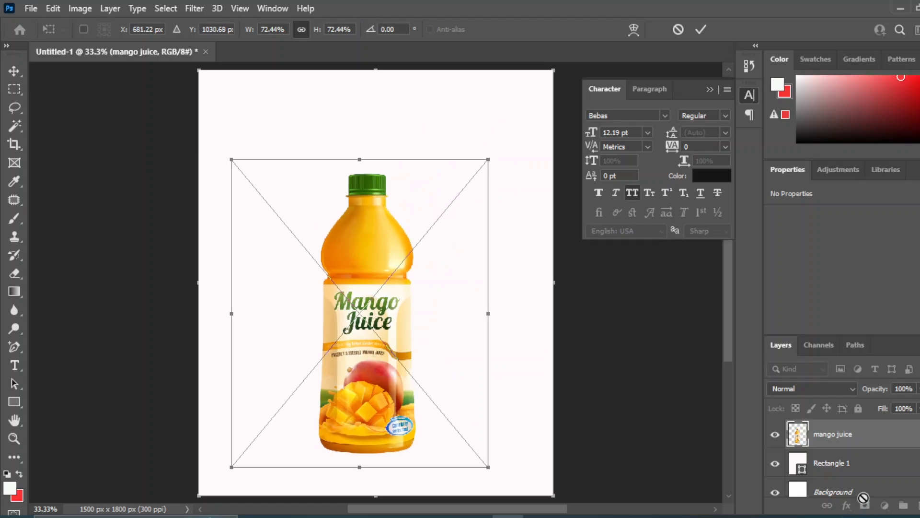
Align the mango juice bottle with the background rectangle on their horizontal centers.
click(836, 462)
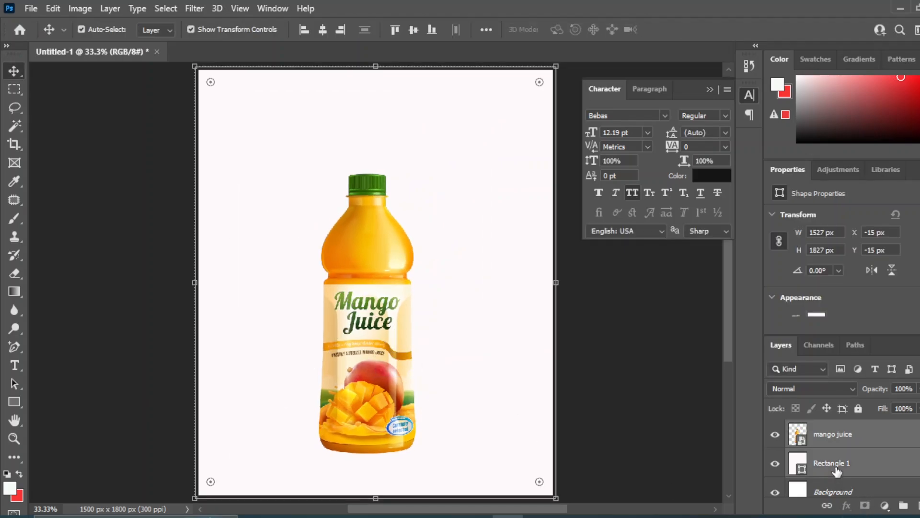
click(322, 30)
click(642, 391)
click(338, 313)
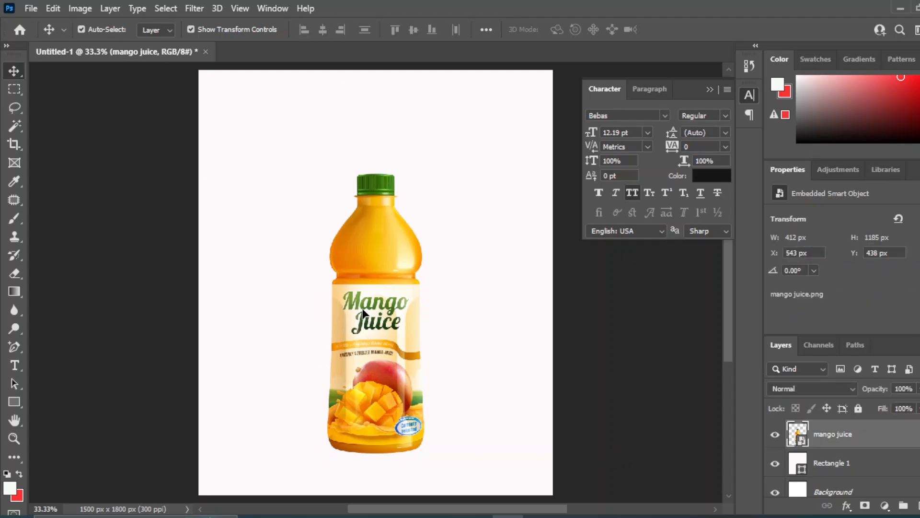
Enlarge the mango juice bottle to about 76% and tilt it to about -11.7°.
key(ctrl+t)
drag(497, 158, 510, 144)
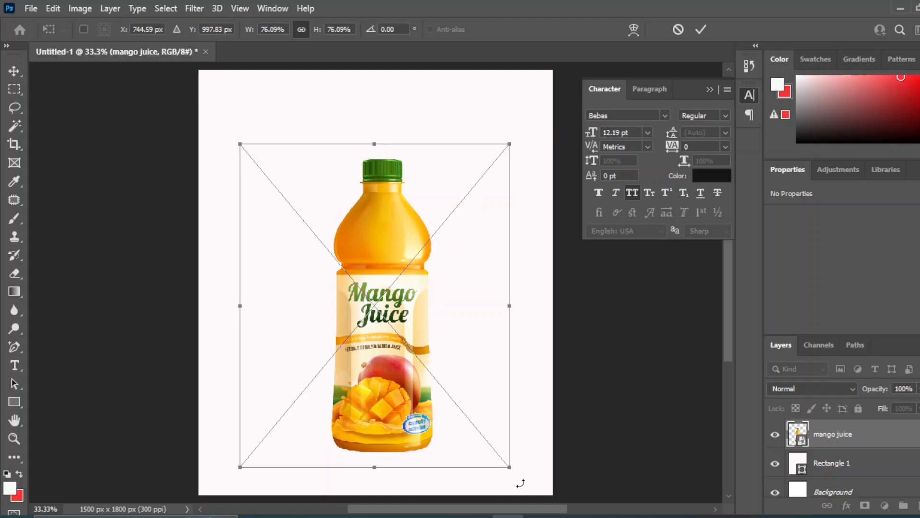
drag(524, 482, 554, 439)
click(21, 74)
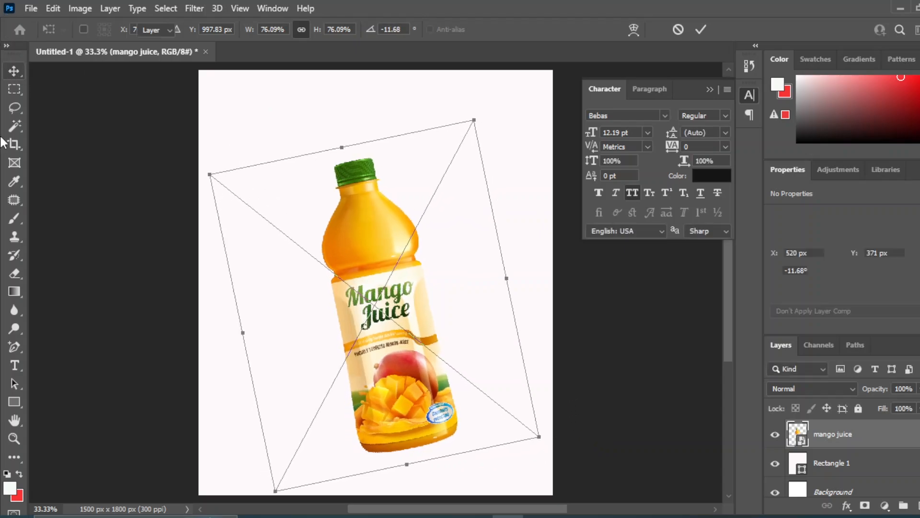
Reset the colors to default black and white and add a new layer directly above Rectangle 1.
key(d)
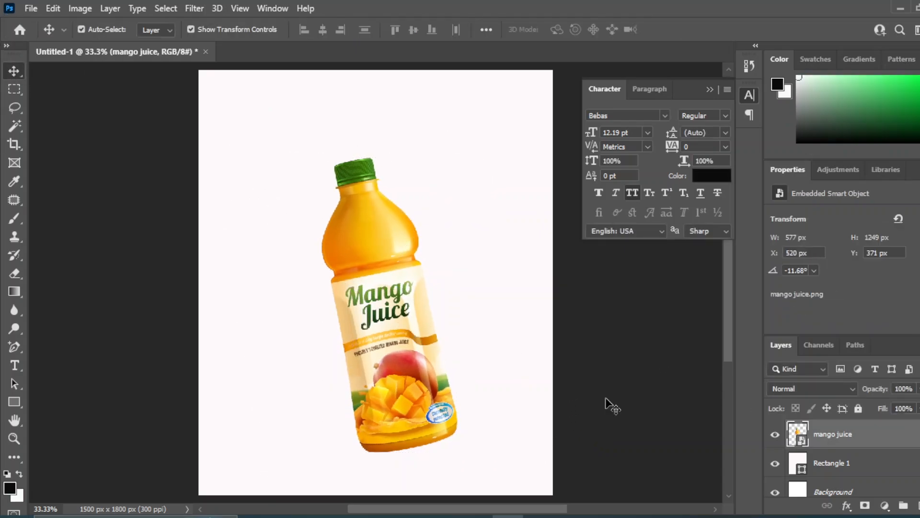
click(823, 465)
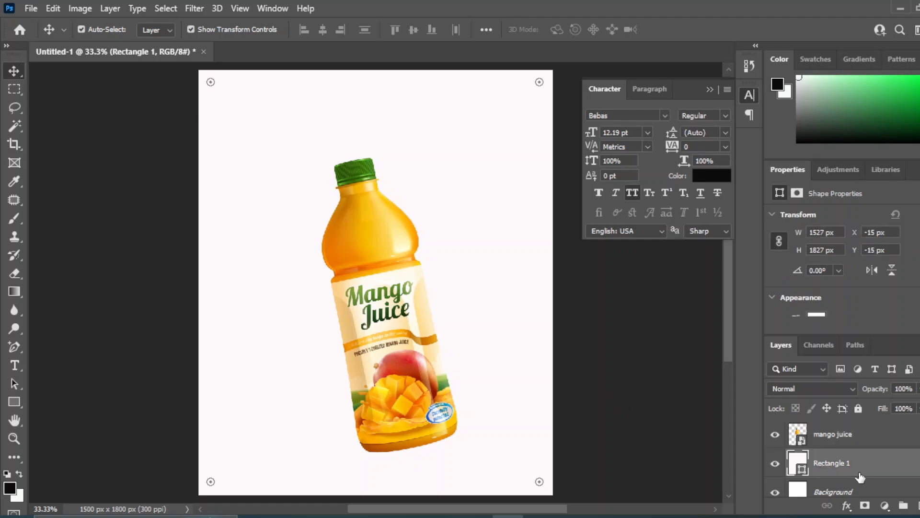
click(916, 505)
Flatten a 500 px Soft Round brush tip into a thin ellipse and stamp a black shadow beneath the bottle's base.
click(15, 218)
click(88, 215)
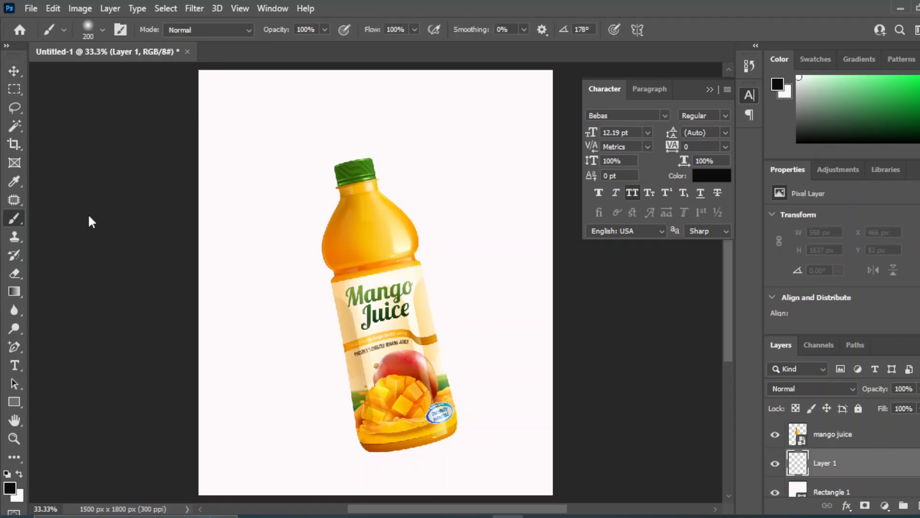
key(bracketright)
key(bracketright)
key(bracketright)
key(bracketright)
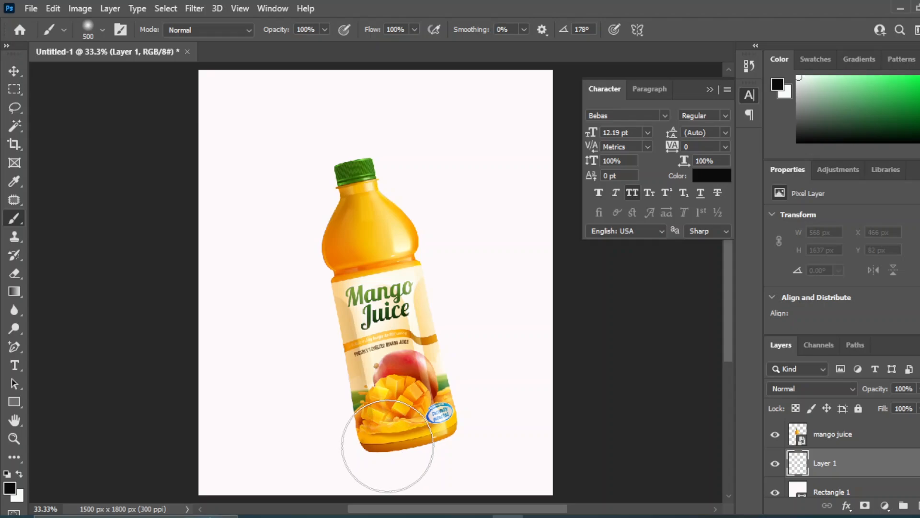
click(89, 25)
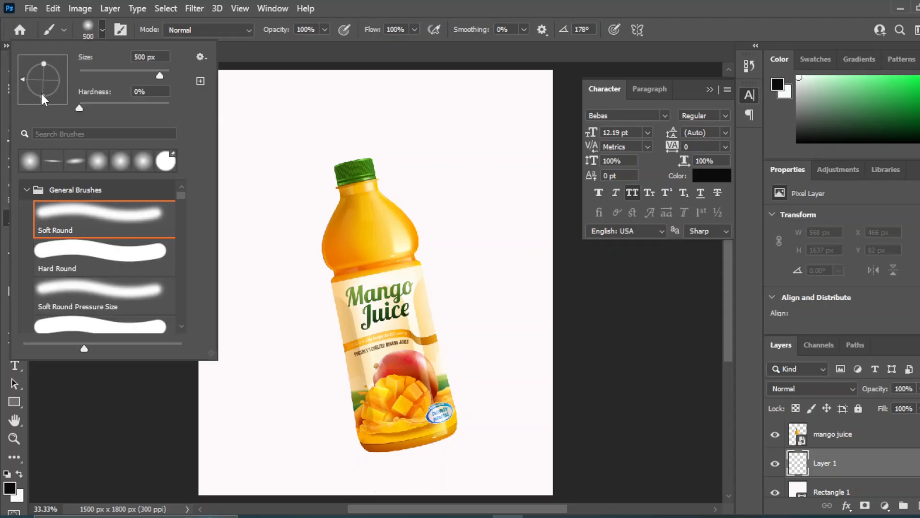
drag(43, 100, 44, 84)
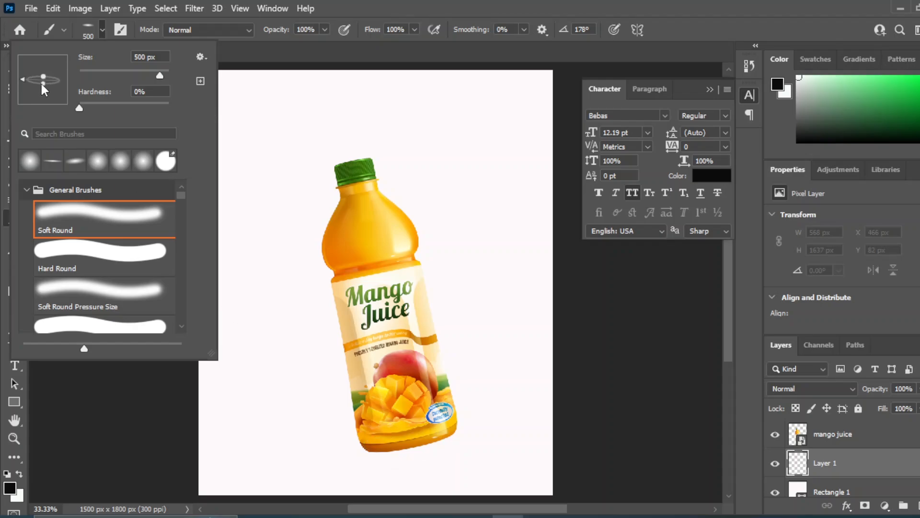
click(419, 445)
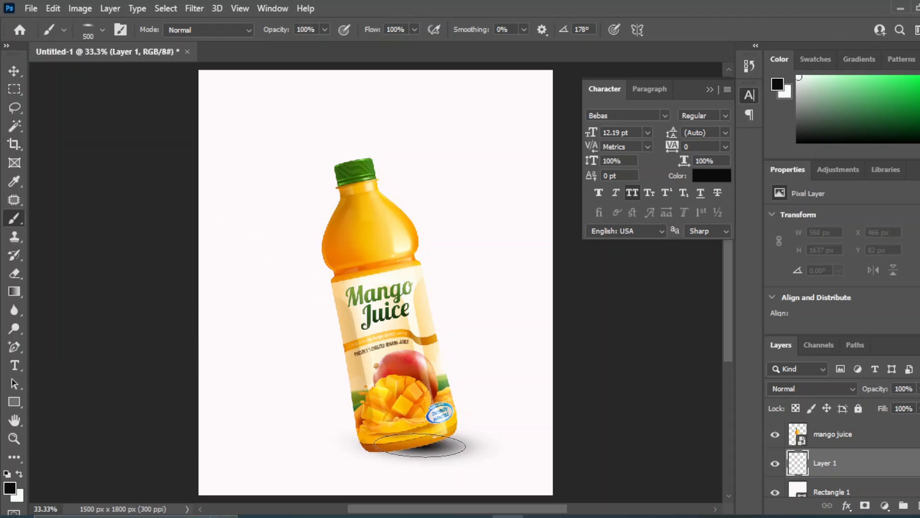
Squash the shadow to about 61% height, rotate it to about -12.8° and position it along the tilted bottle's base.
key(v)
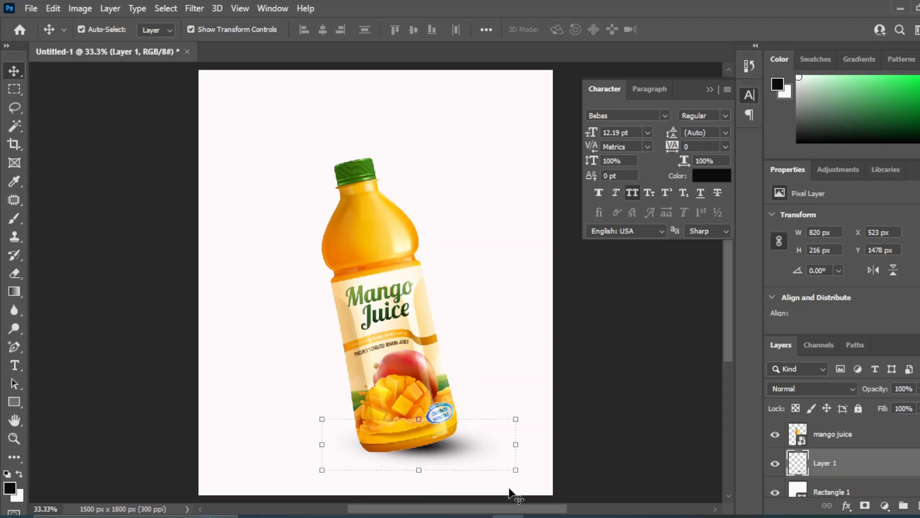
drag(527, 482, 530, 455)
mouse_move(430, 450)
mouse_down()
mouse_move(429, 475)
mouse_move(430, 461)
mouse_move(423, 464)
mouse_up()
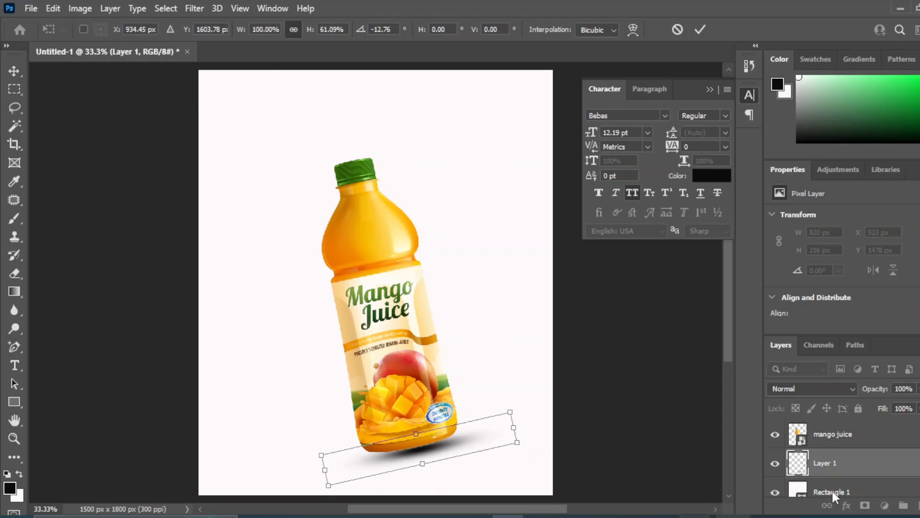
key(Left)
key(Left)
key(Left)
key(Left)
key(Left)
key(Left)
key(Left)
key(Left)
key(Left)
key(Left)
key(Left)
key(Left)
key(Left)
key(Left)
key(Left)
key(Left)
key(Left)
key(Left)
key(Left)
key(Left)
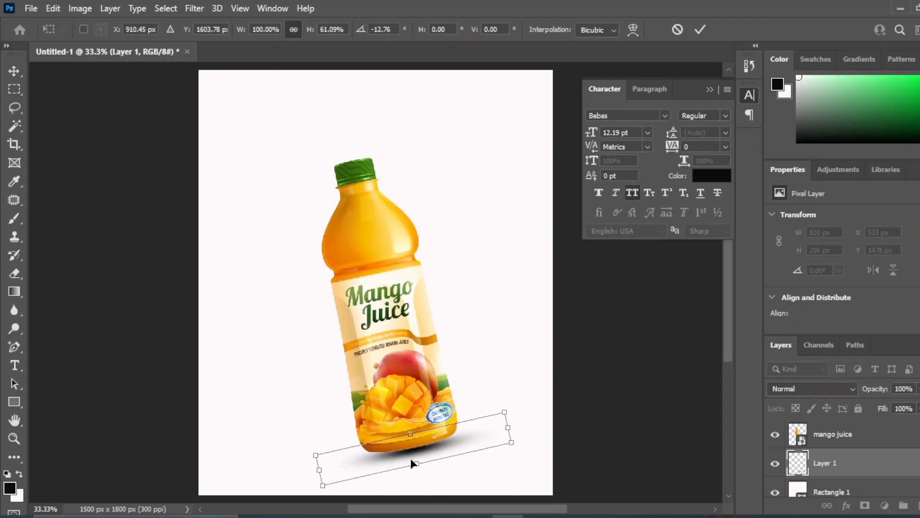
key(Return)
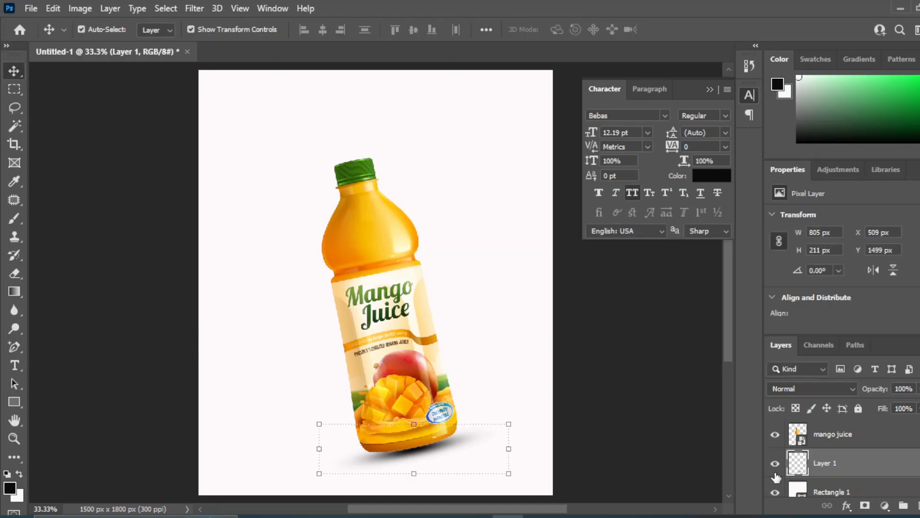
Lower the shadow layer's opacity to 84%.
click(919, 389)
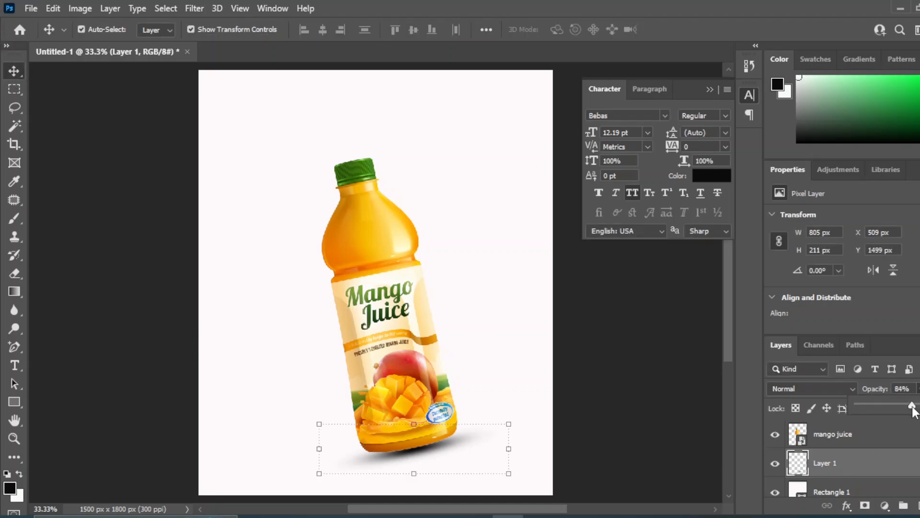
drag(913, 408, 914, 409)
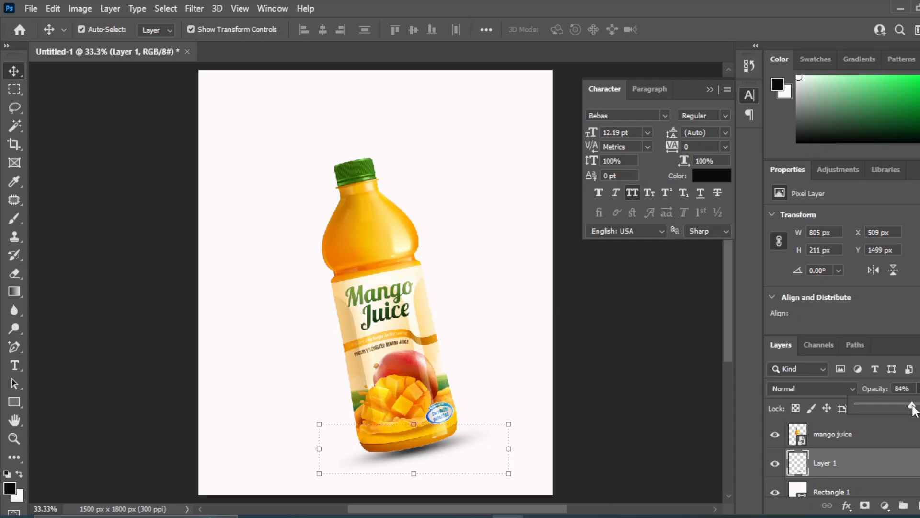
click(640, 371)
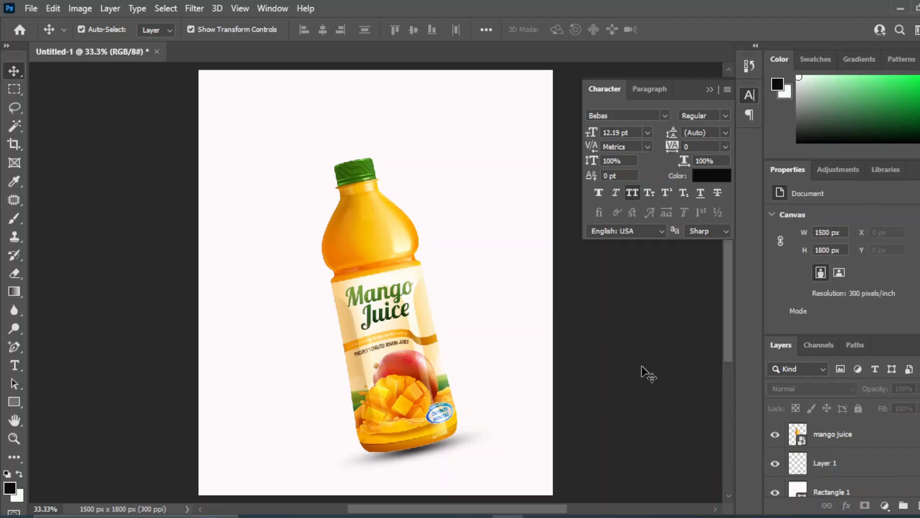
Change the fill of Rectangle 1 to the orange-yellow fcb002 sampled from the lower part of the bottle.
click(793, 491)
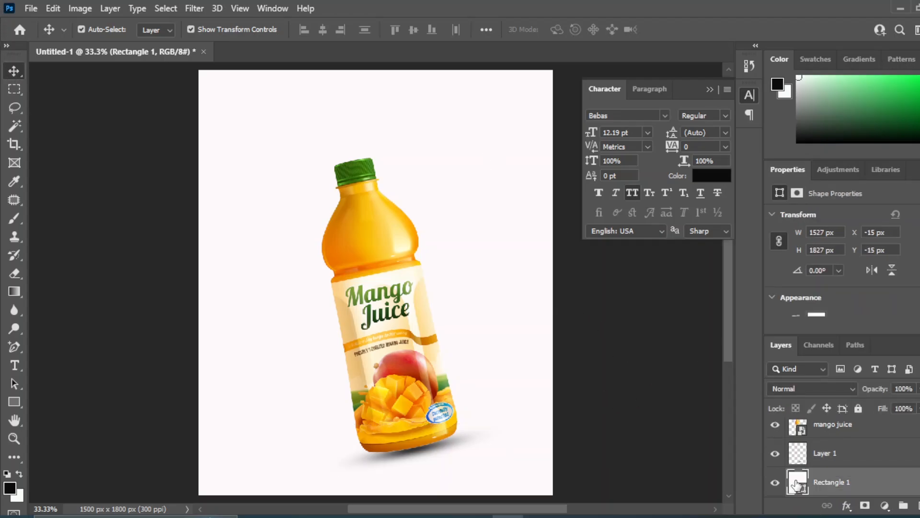
double_click(797, 484)
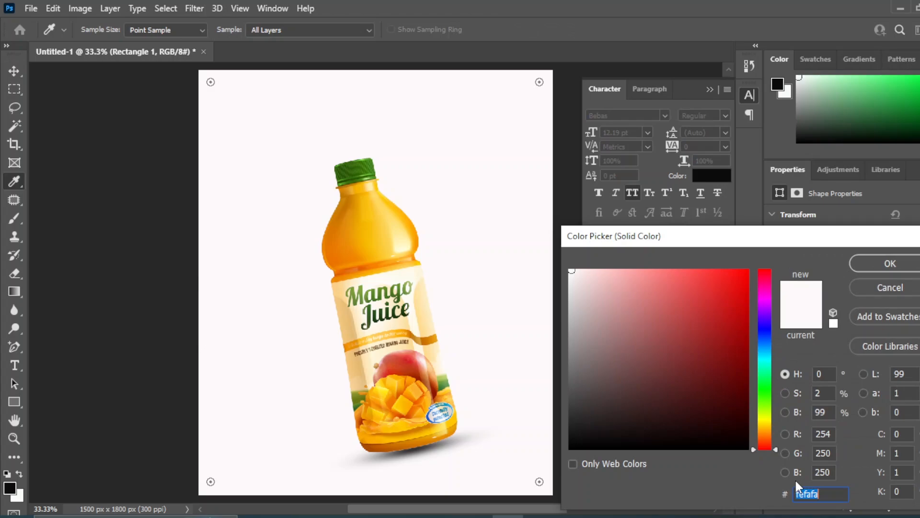
click(382, 438)
click(398, 433)
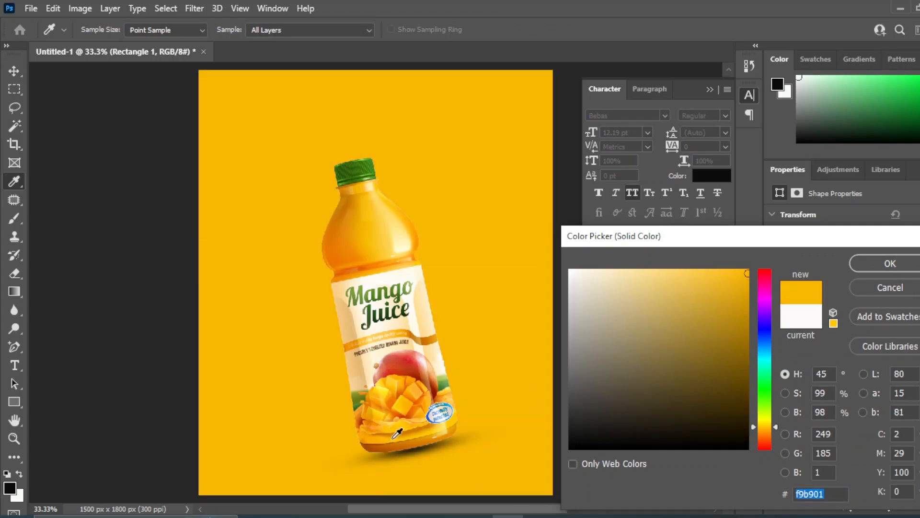
click(424, 429)
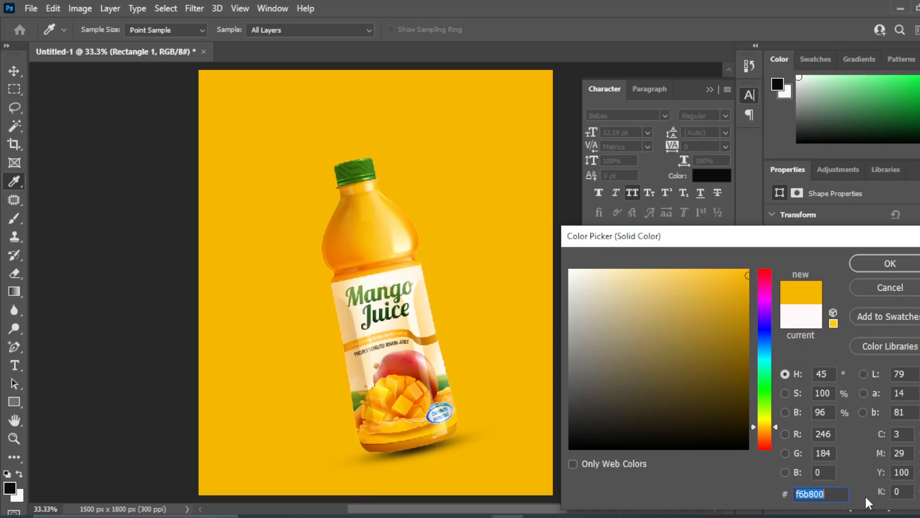
click(382, 433)
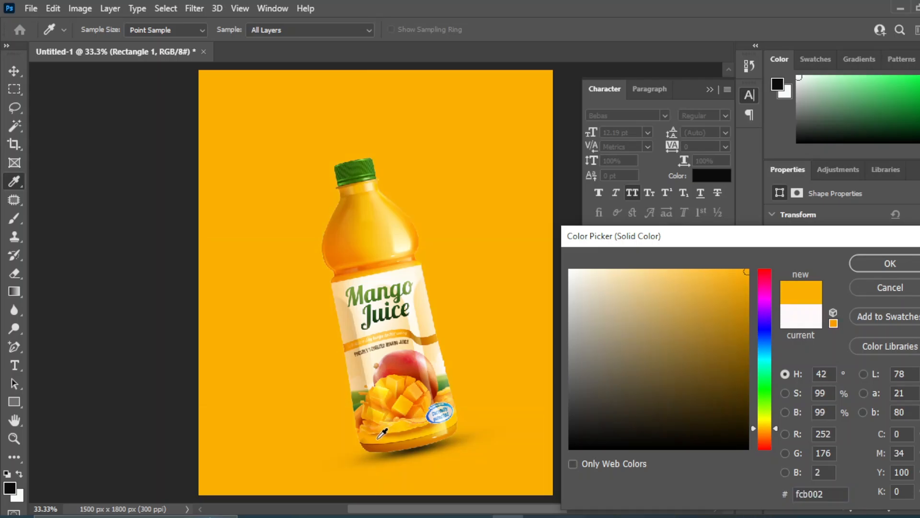
click(890, 263)
click(610, 324)
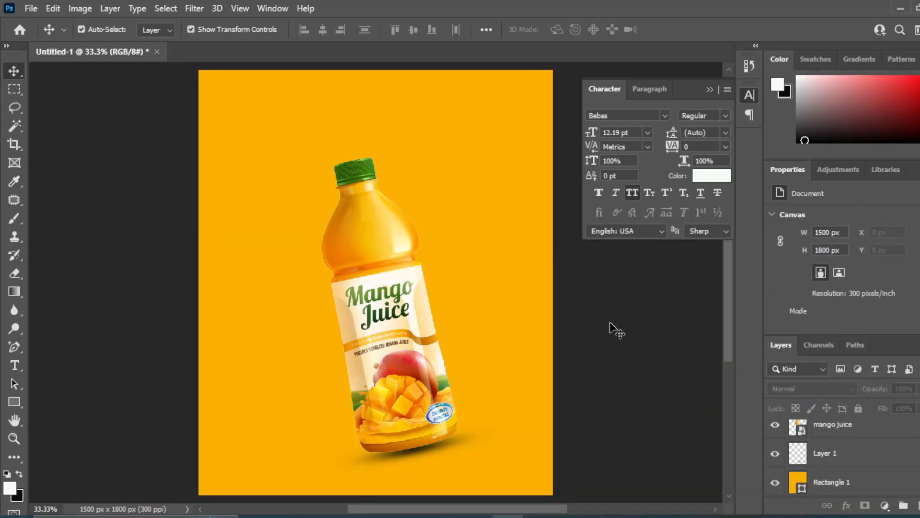
Add a new layer above Rectangle 1 and set the brush's foreground color to fcda75, a lightened yellow sampled from the bottle.
click(841, 481)
click(917, 506)
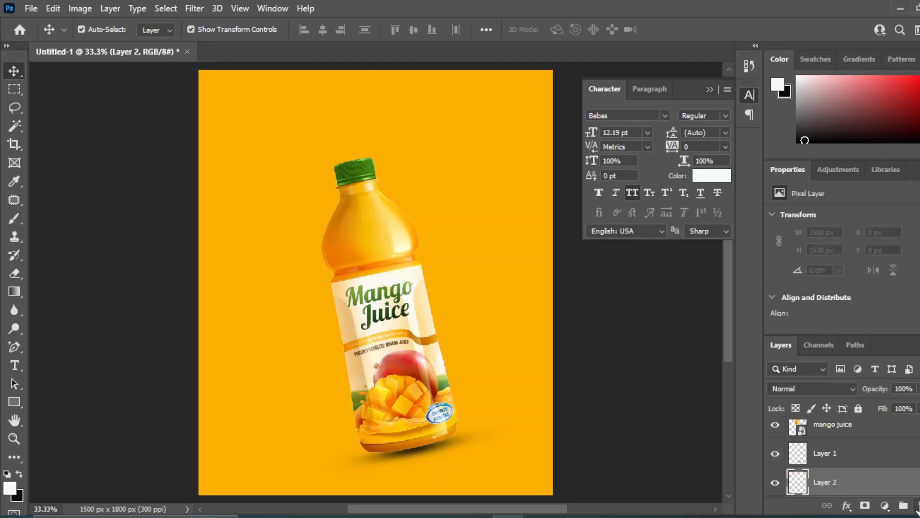
click(8, 221)
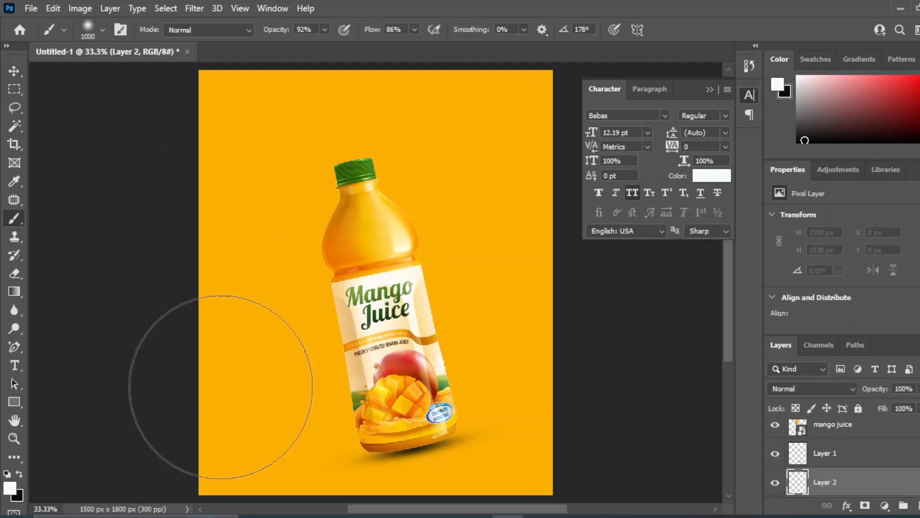
click(10, 488)
click(380, 242)
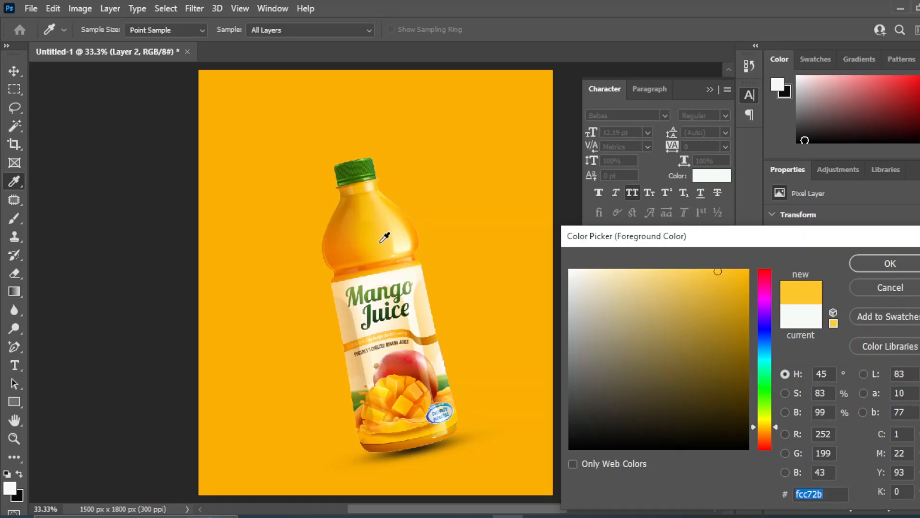
click(691, 272)
click(667, 271)
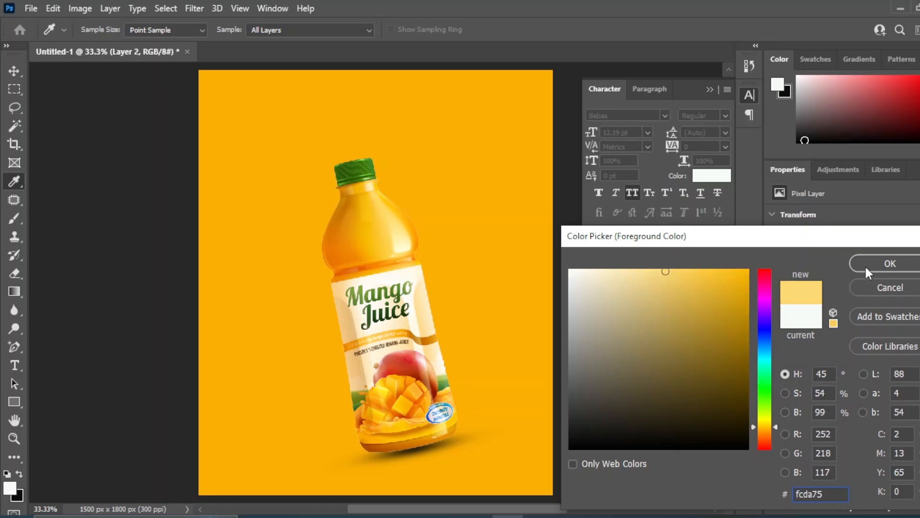
click(891, 264)
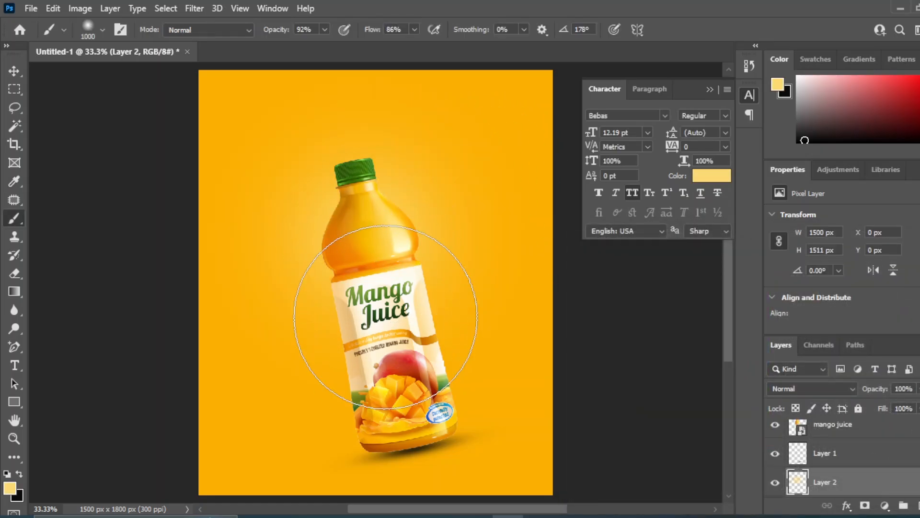
Paint a soft light-yellow glow behind the whole bottle on Layer 2 with a 1000 px soft brush.
click(385, 329)
click(404, 397)
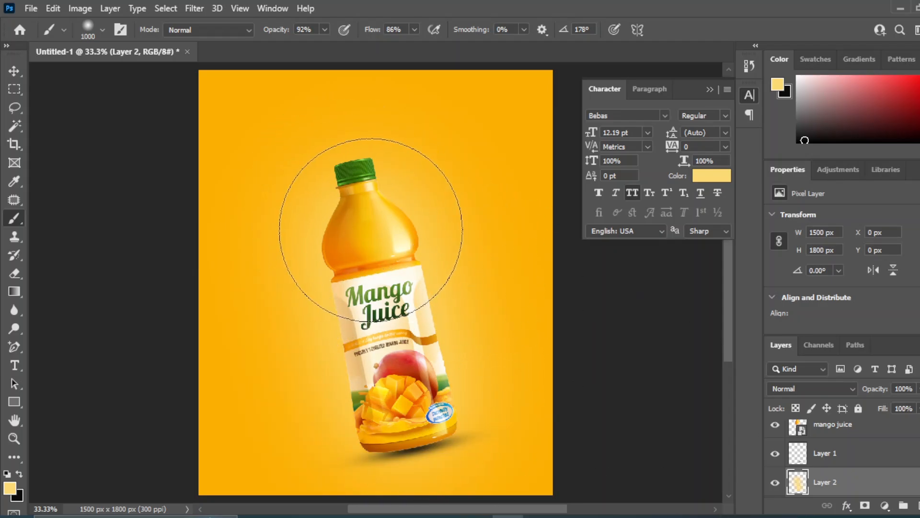
click(360, 197)
click(358, 182)
click(375, 277)
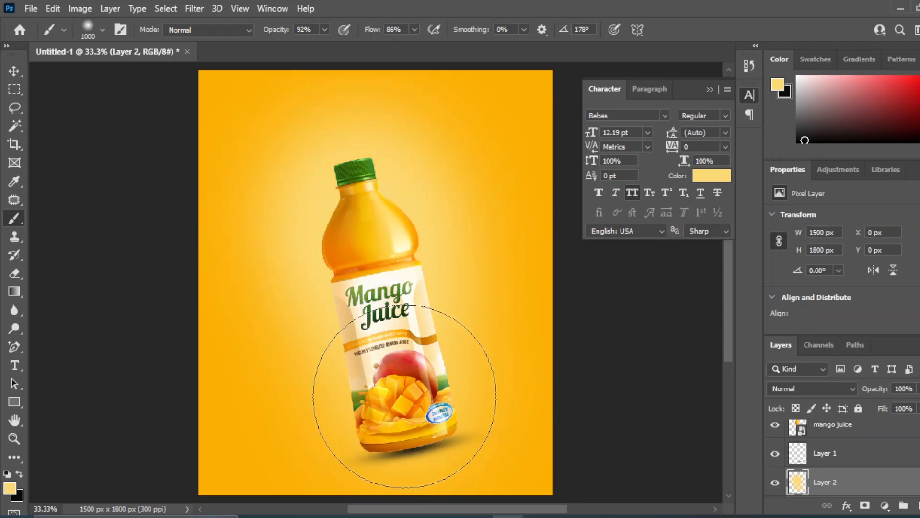
click(405, 395)
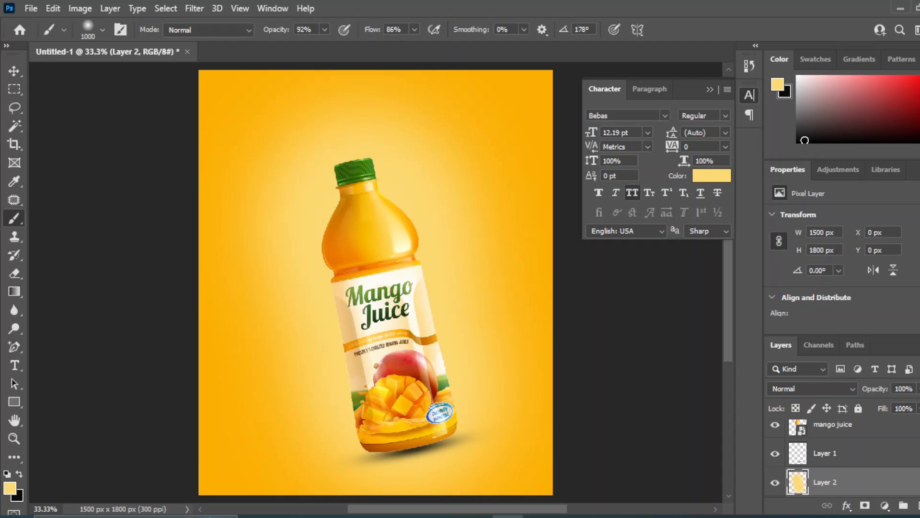
click(13, 71)
click(649, 387)
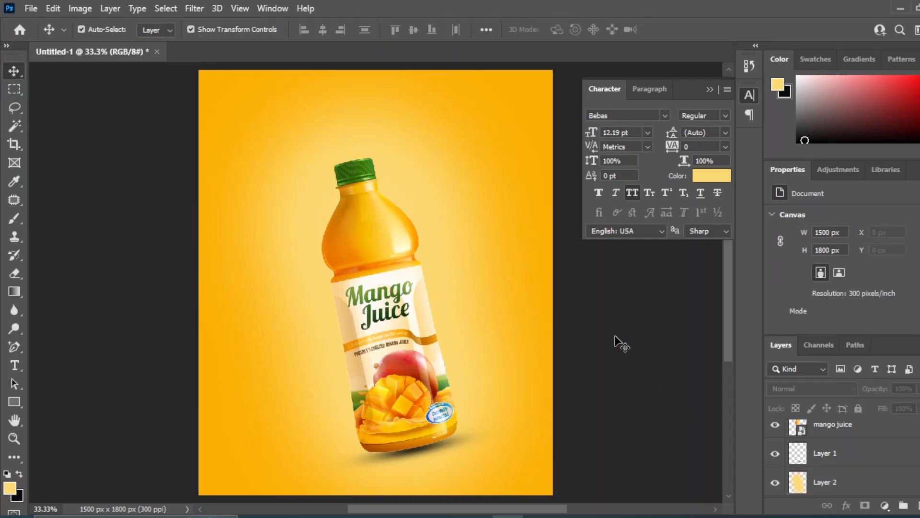
Rotate the mango juice bottle and its shadow on Layer 1 together by about -4.5°.
click(817, 454)
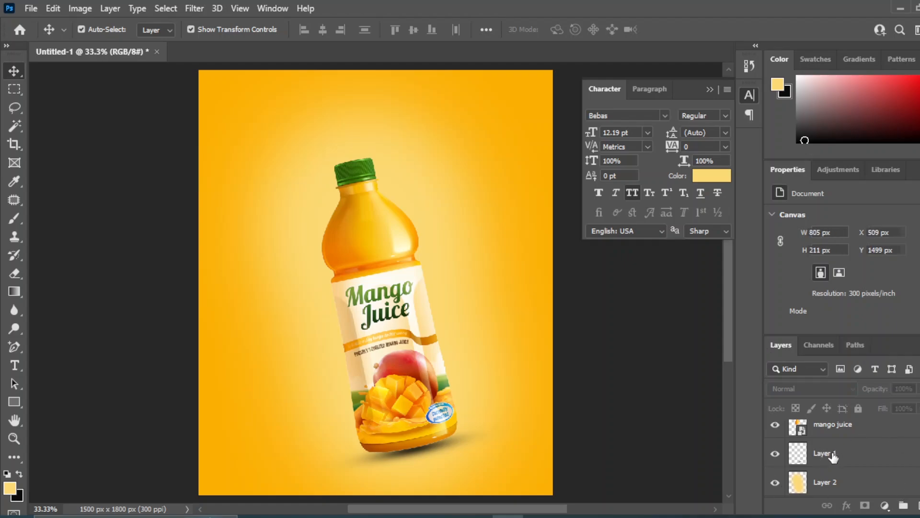
shift+click(849, 429)
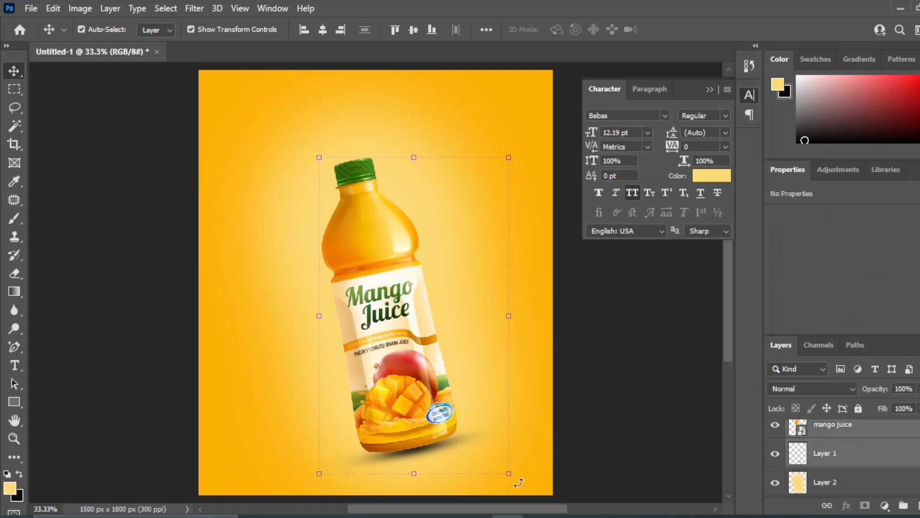
drag(518, 482, 541, 462)
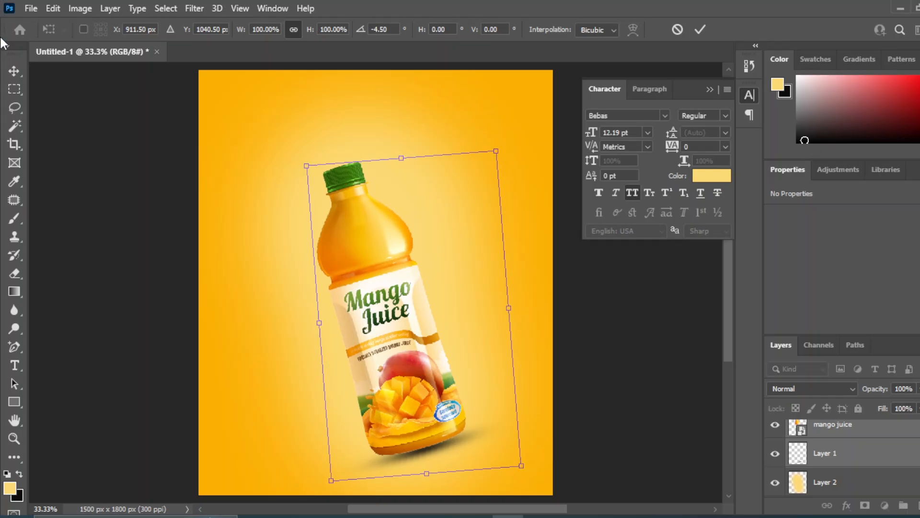
key(Return)
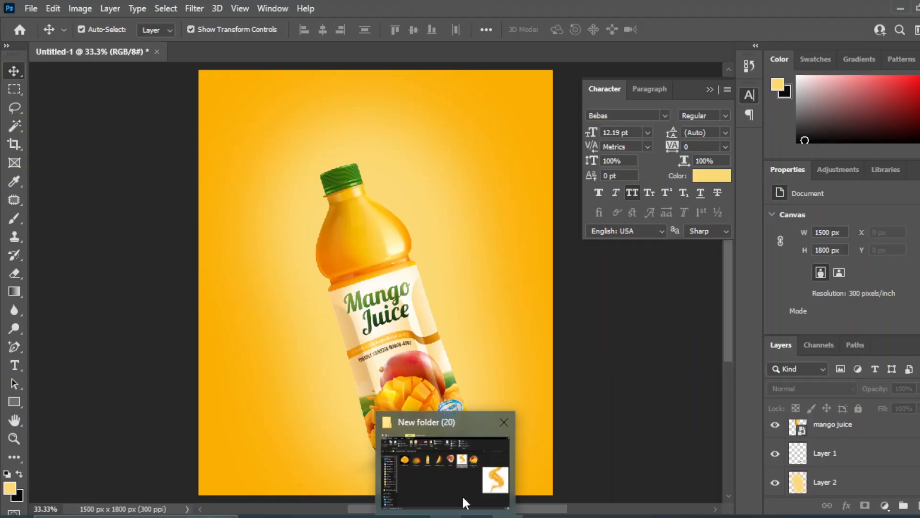
Place the mango-juice-splash- image from New folder (20) into the poster above the bottle.
click(462, 494)
click(634, 383)
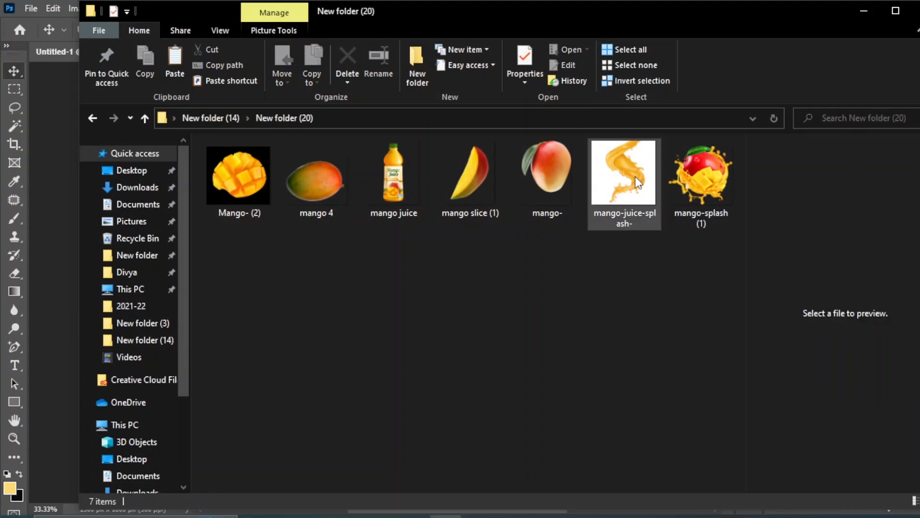
drag(635, 176, 359, 329)
key(Return)
Cut the splash out onto its own layer using Select Subject and delete the original mango-juice-splash- layer.
key(w)
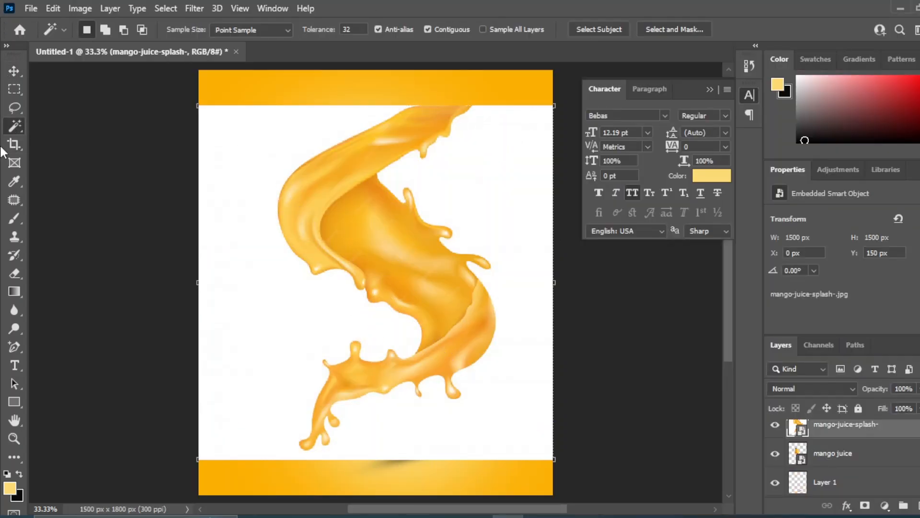
click(600, 31)
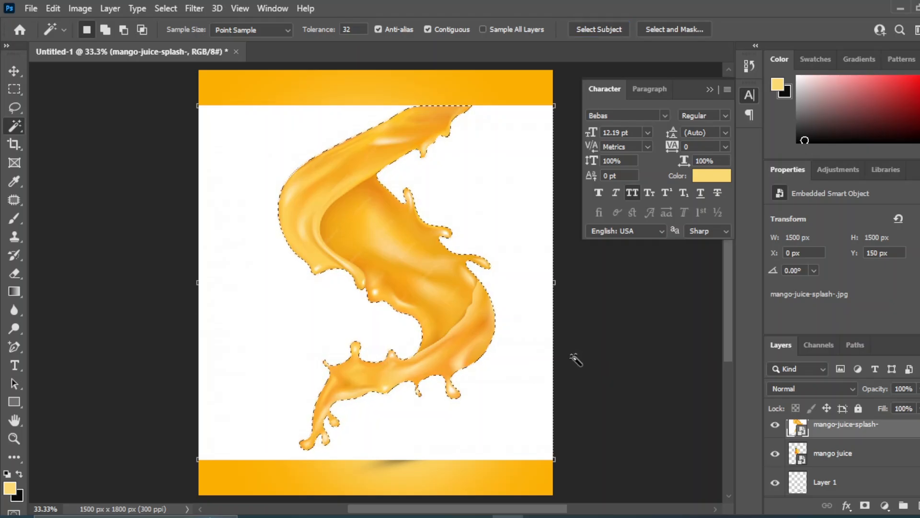
key(ctrl+j)
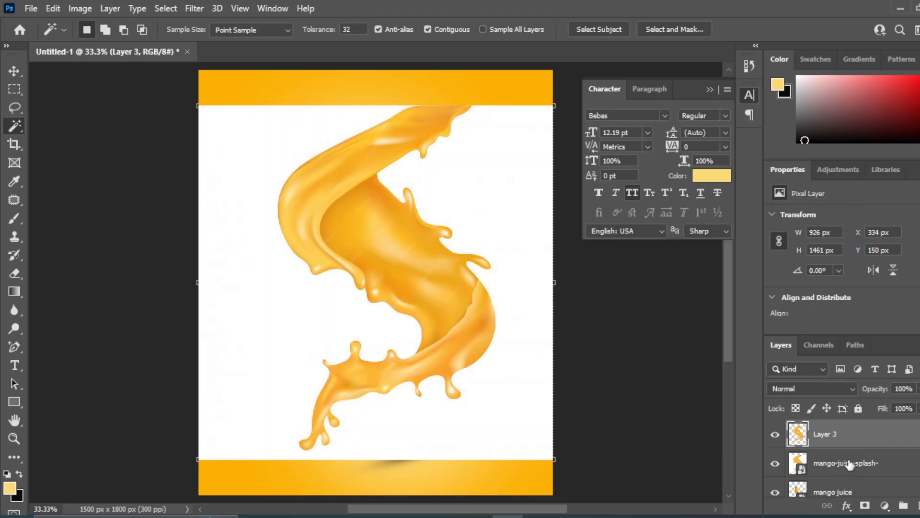
click(849, 464)
key(Delete)
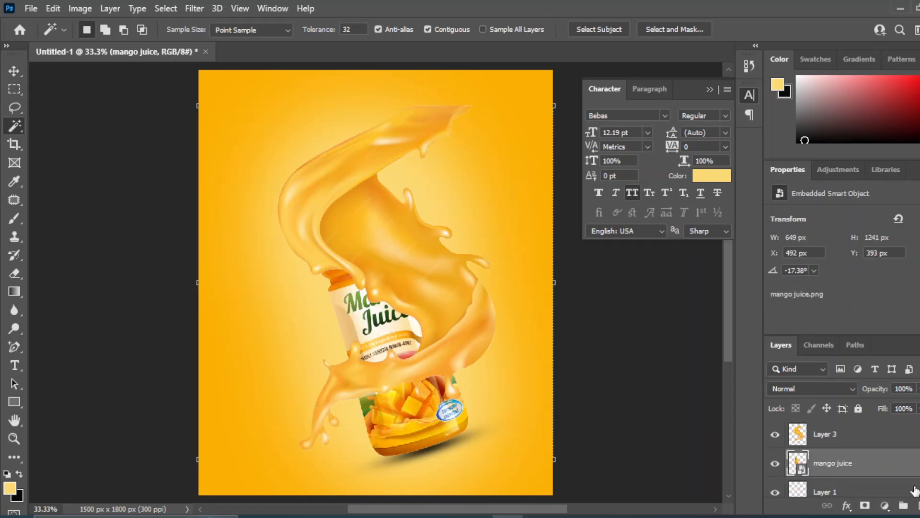
Flip the splash on Layer 3 vertically, scale it to 78.99% and position it over the bottle.
click(833, 437)
key(v)
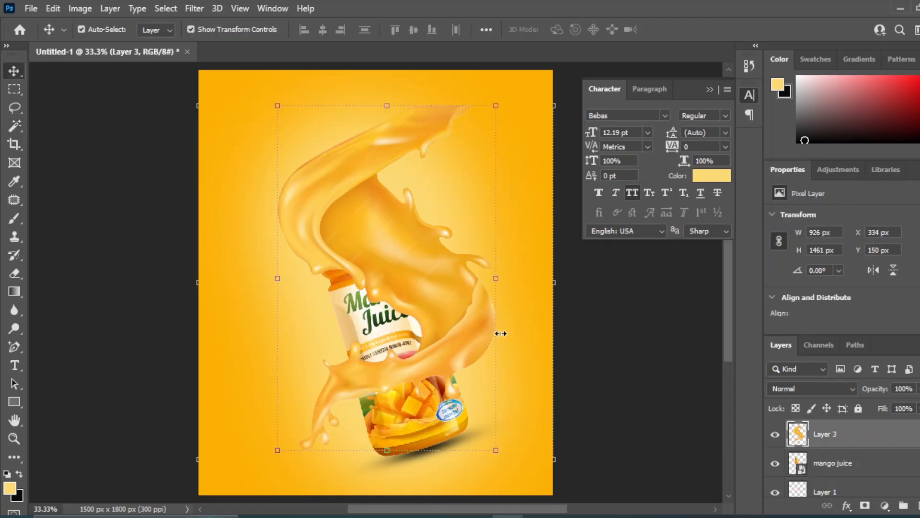
key(ctrl+t)
right_click(330, 176)
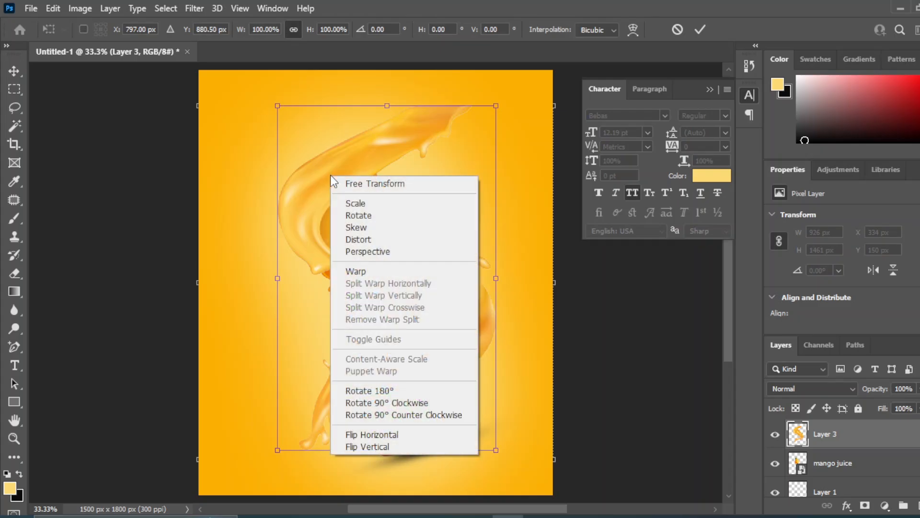
click(379, 447)
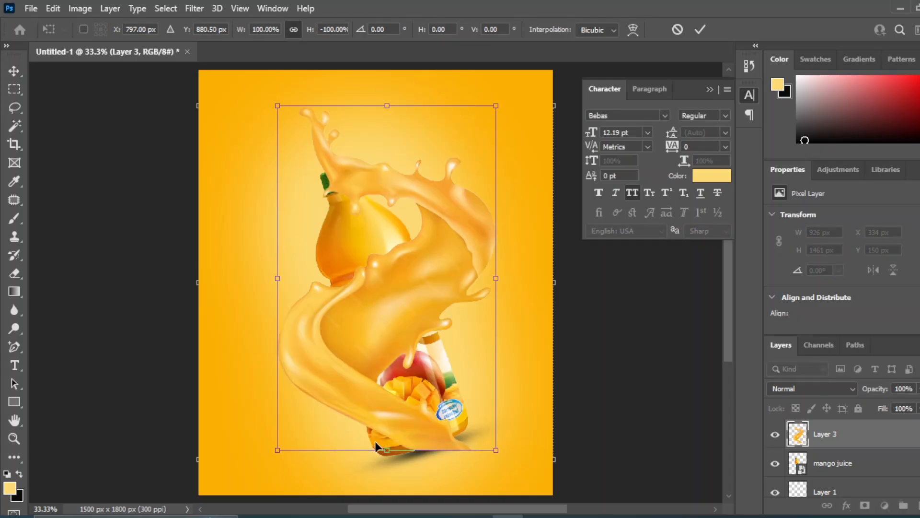
mouse_move(409, 431)
mouse_down()
mouse_move(418, 427)
mouse_move(372, 439)
mouse_move(424, 424)
mouse_up()
drag(283, 89, 307, 156)
drag(438, 310, 419, 303)
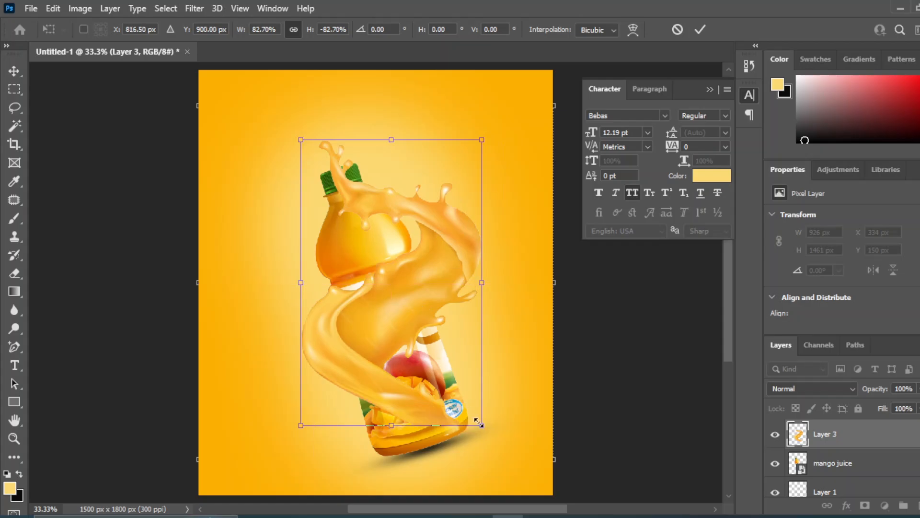
drag(478, 422, 513, 464)
drag(421, 329, 411, 310)
drag(289, 453, 345, 419)
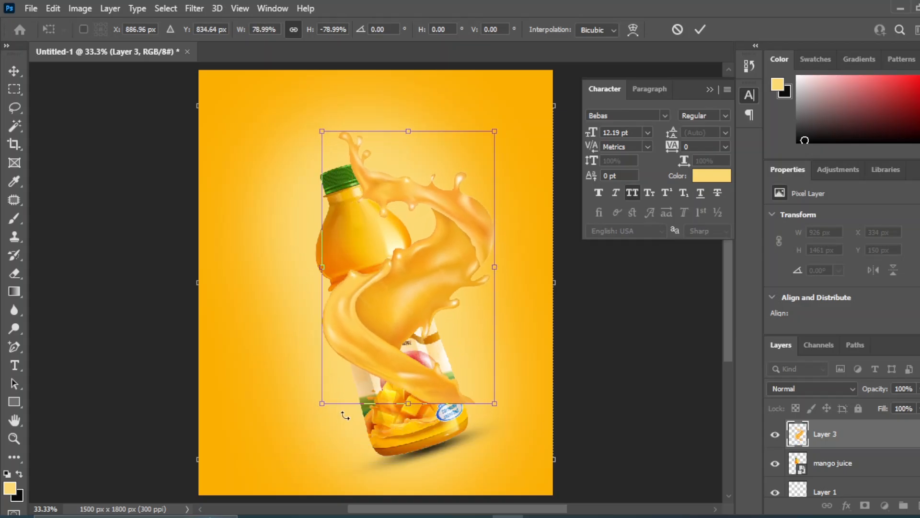
drag(427, 289, 407, 328)
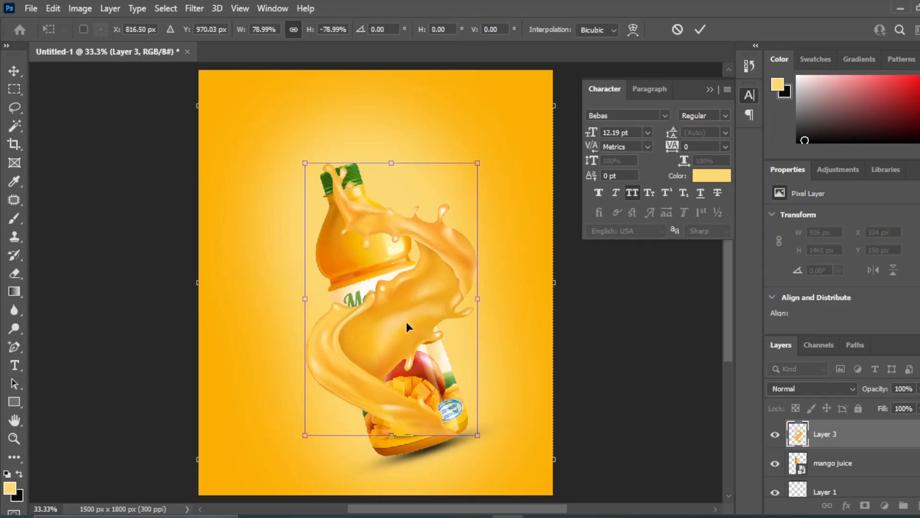
Flip the splash horizontally, enlarge it to 93.45% and position it so it wraps around the bottle.
right_click(407, 321)
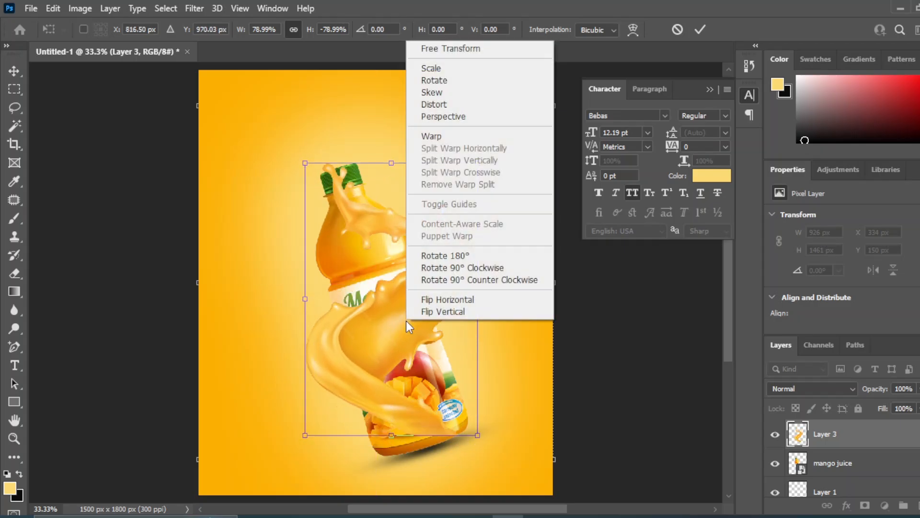
click(475, 301)
drag(407, 344, 451, 373)
drag(349, 184, 271, 168)
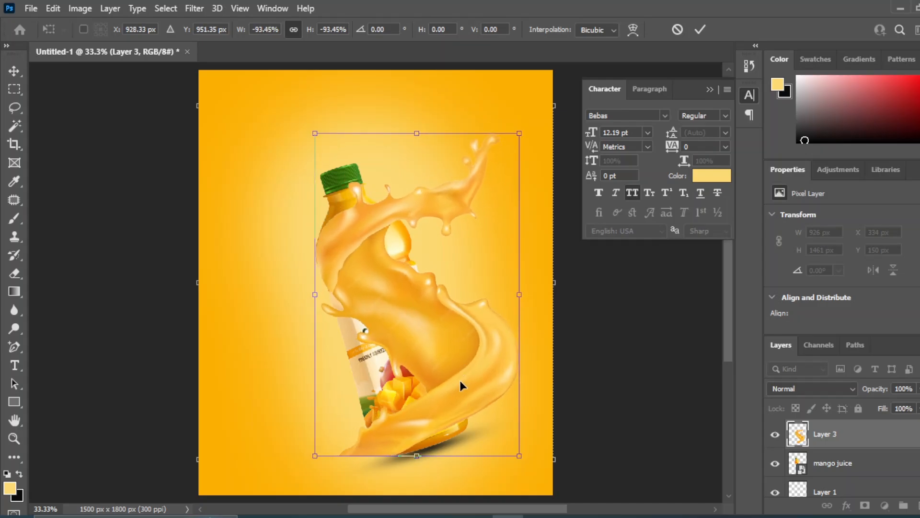
drag(465, 352, 456, 368)
key(Return)
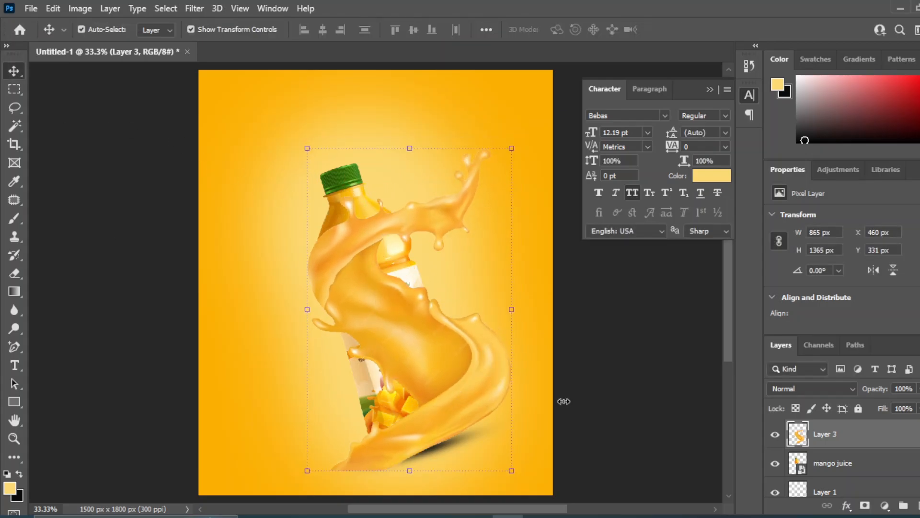
Add a layer mask to Layer 3 and hide the splash over the label and beneath the base with a 200 px black brush.
click(864, 506)
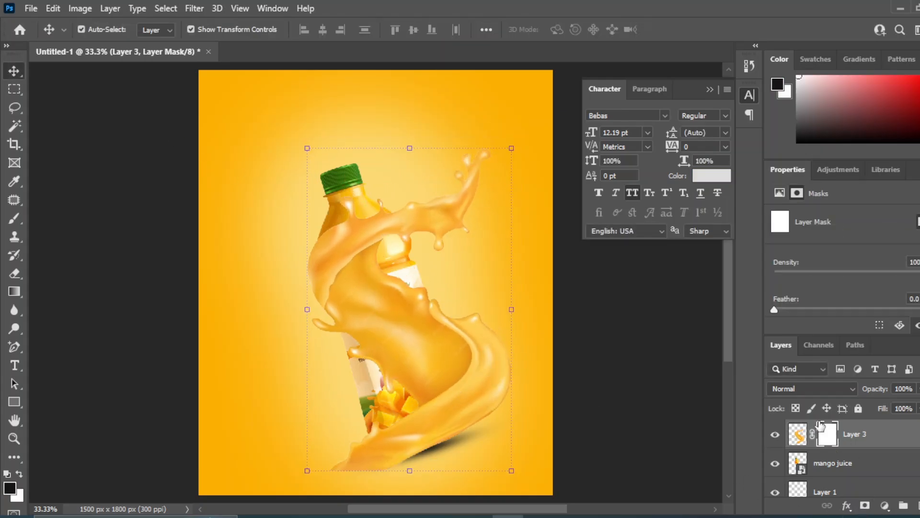
click(14, 218)
key(bracketleft)
key(bracketleft)
key(bracketleft)
key(bracketleft)
key(bracketleft)
key(bracketleft)
key(bracketleft)
key(bracketleft)
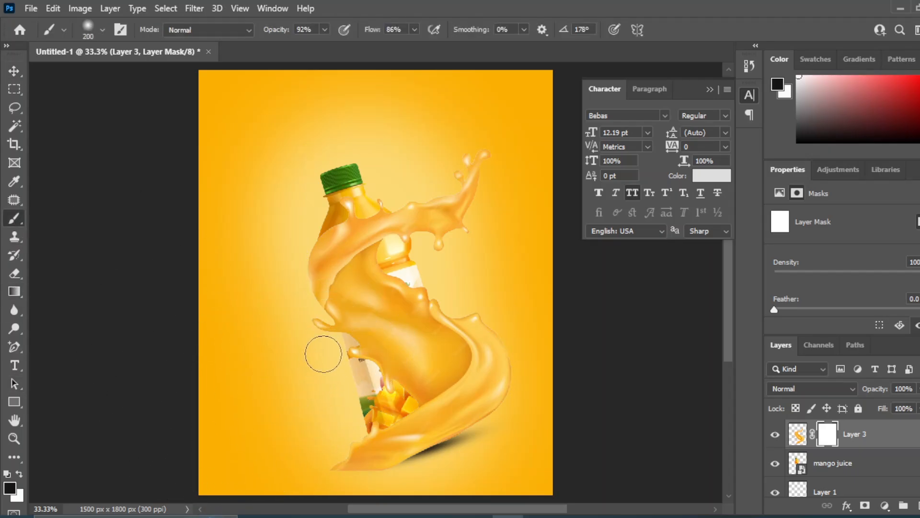
mouse_move(414, 319)
mouse_down()
mouse_move(356, 349)
mouse_move(389, 329)
mouse_move(404, 290)
mouse_move(342, 330)
mouse_move(411, 285)
mouse_move(363, 322)
mouse_move(391, 289)
mouse_move(369, 293)
mouse_move(376, 276)
mouse_move(365, 300)
mouse_move(385, 271)
mouse_move(372, 341)
mouse_move(355, 292)
mouse_move(399, 263)
mouse_move(379, 335)
mouse_move(411, 302)
mouse_move(378, 393)
mouse_move(421, 373)
mouse_move(403, 337)
mouse_move(415, 320)
mouse_move(429, 354)
mouse_move(420, 390)
mouse_up()
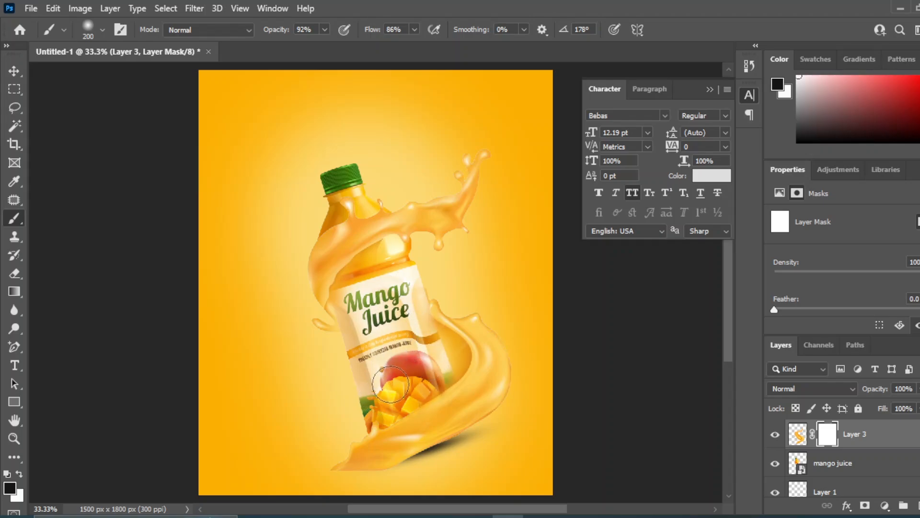
mouse_move(274, 478)
mouse_down()
mouse_move(336, 461)
mouse_move(324, 460)
mouse_move(374, 486)
mouse_move(328, 446)
mouse_move(445, 493)
mouse_up()
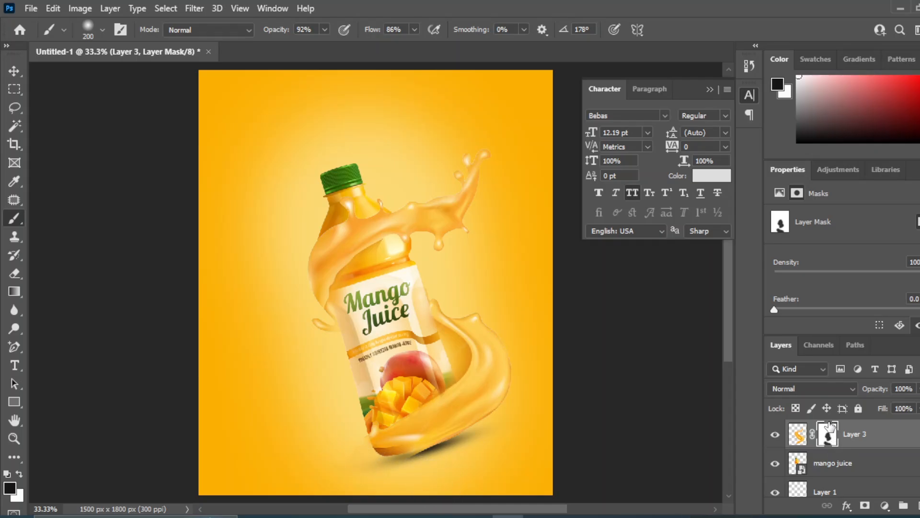
Mask out the leftover splash along the label's lower right edge with a 150 px brush.
key(bracketleft)
key(bracketleft)
drag(445, 354, 433, 379)
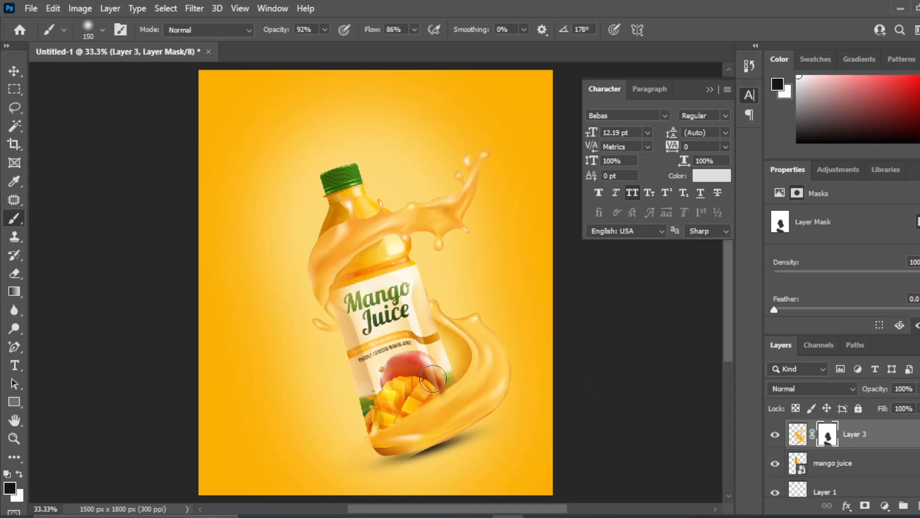
click(15, 72)
click(637, 356)
Refine the splash over the bottle's lower label and base on Layer 3's mask with a 50 px white brush, undoing stray strokes.
key(ctrl+plus)
key(ctrl+plus)
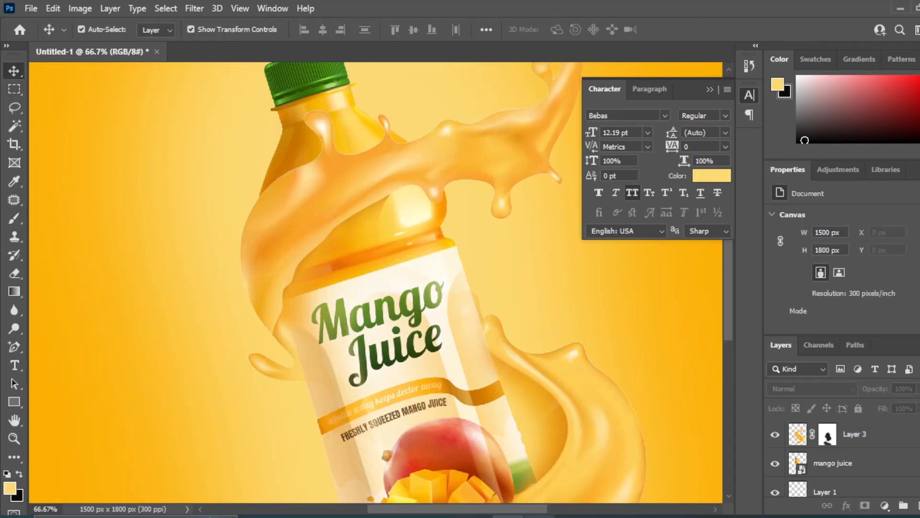
drag(481, 426, 464, 200)
click(14, 219)
click(822, 428)
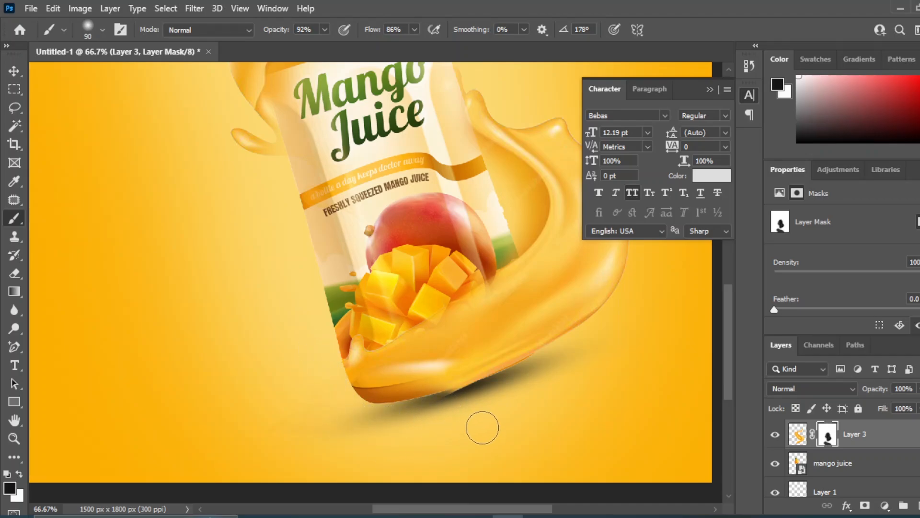
key(ctrl+minus)
key(ctrl+plus)
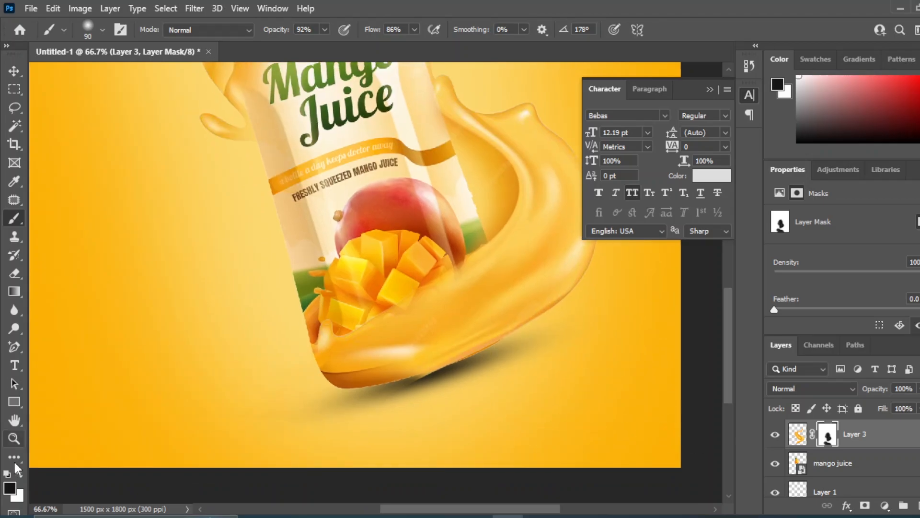
key(x)
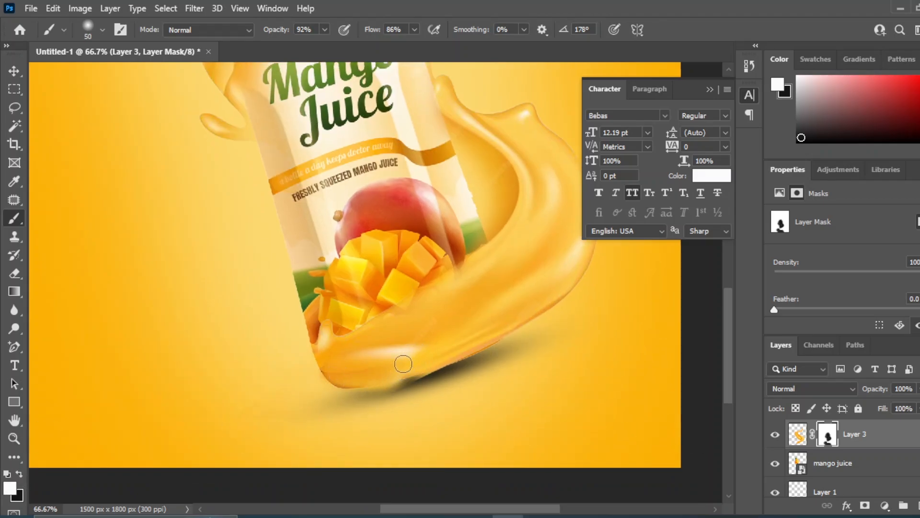
key(ctrl+z)
key(ctrl+z)
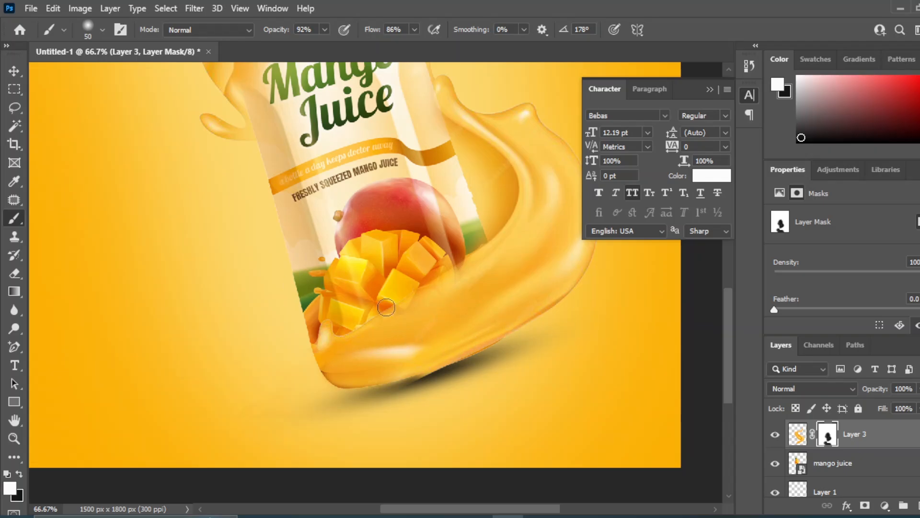
key(v)
key(ctrl+minus)
drag(452, 182, 435, 313)
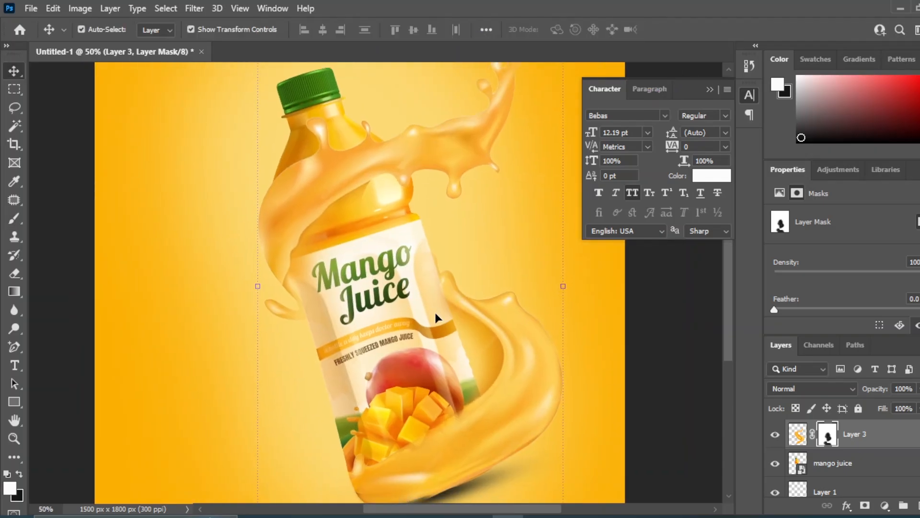
key(ctrl+minus)
click(628, 345)
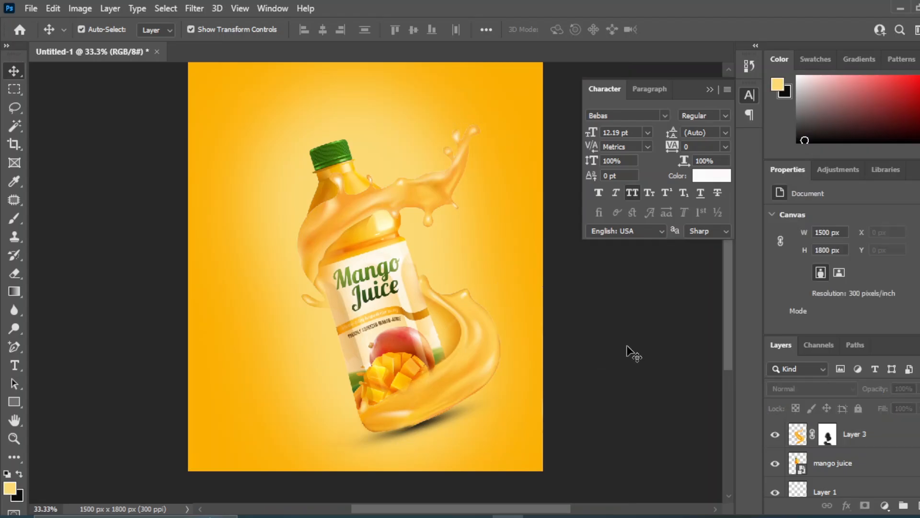
Place the mango-splash (1) image beneath the mango juice layer, scaled to 14.56% beside the bottle's lower left side.
drag(435, 162, 437, 181)
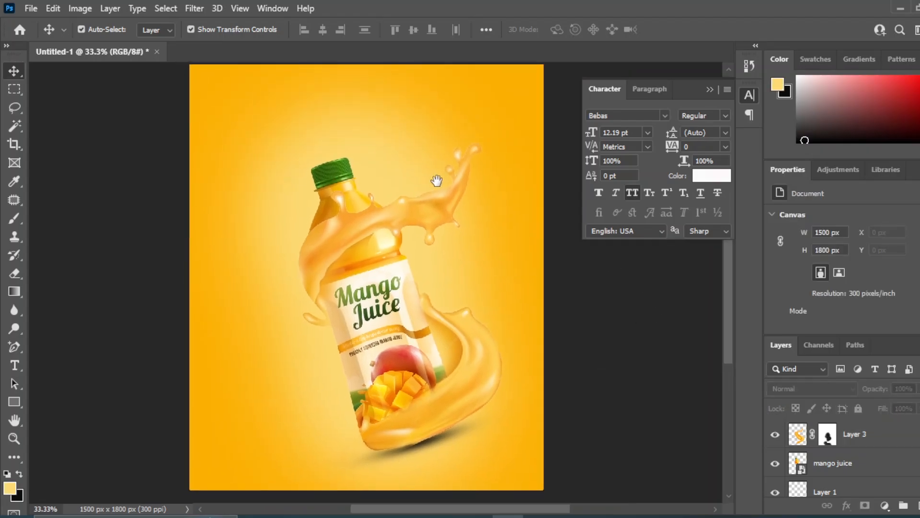
mouse_move(445, 517)
click(456, 407)
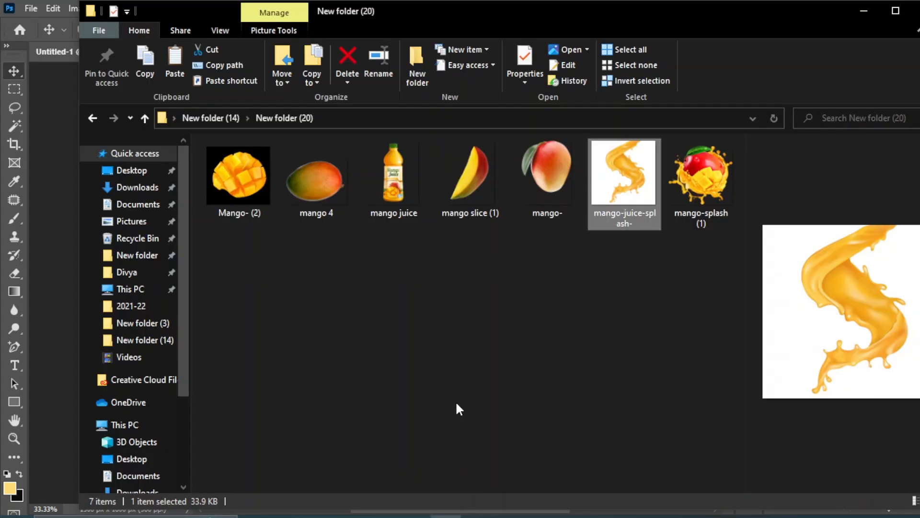
click(456, 401)
drag(721, 188, 277, 401)
drag(863, 439, 834, 496)
drag(545, 114, 330, 312)
drag(277, 384, 319, 408)
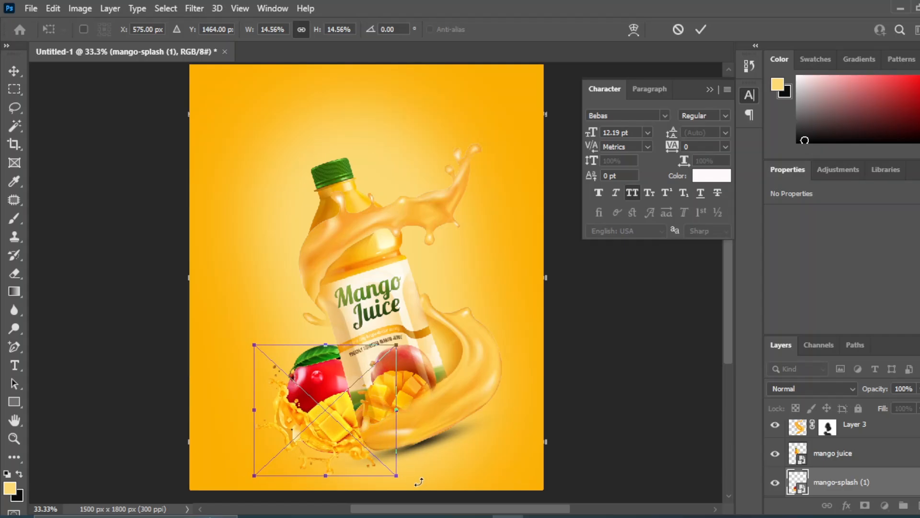
Rotate the placed mango splash to 7.38°, enlarge it to 16.53% and commit the placement.
drag(419, 481, 409, 493)
drag(401, 422, 389, 419)
drag(299, 389, 307, 401)
drag(265, 350, 238, 315)
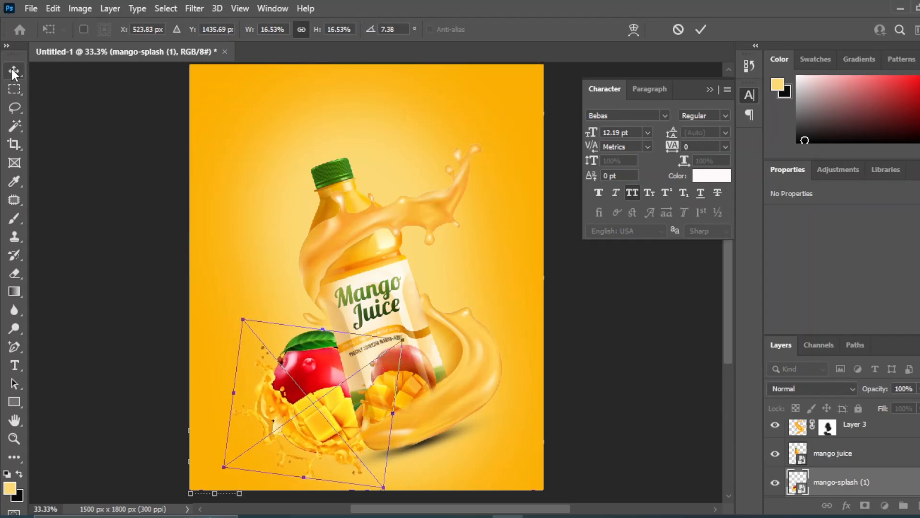
click(599, 402)
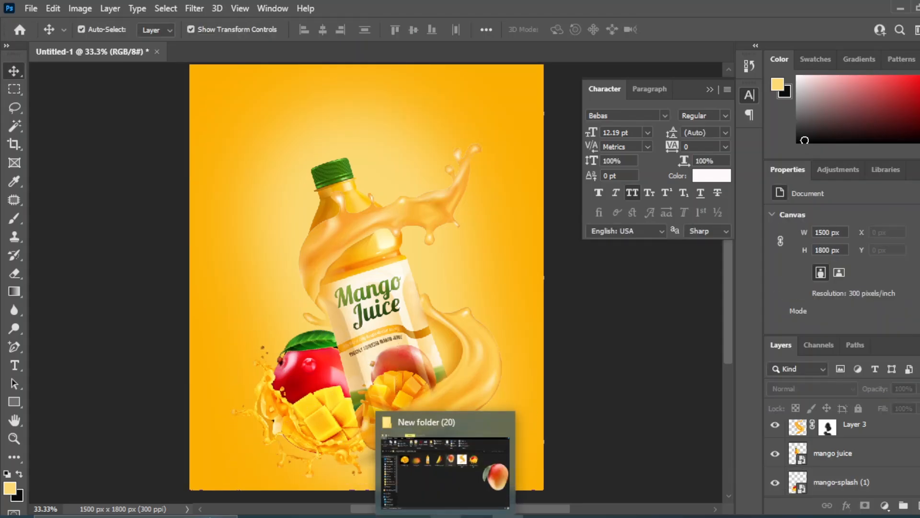
Place the mango slice (1) image above and right of the bottle cap, scaled to 6% and rotated 8.87°.
click(446, 517)
click(634, 365)
drag(487, 182, 498, 273)
drag(202, 490, 464, 192)
drag(472, 154, 409, 165)
drag(382, 191, 423, 138)
drag(452, 108, 408, 148)
key(Return)
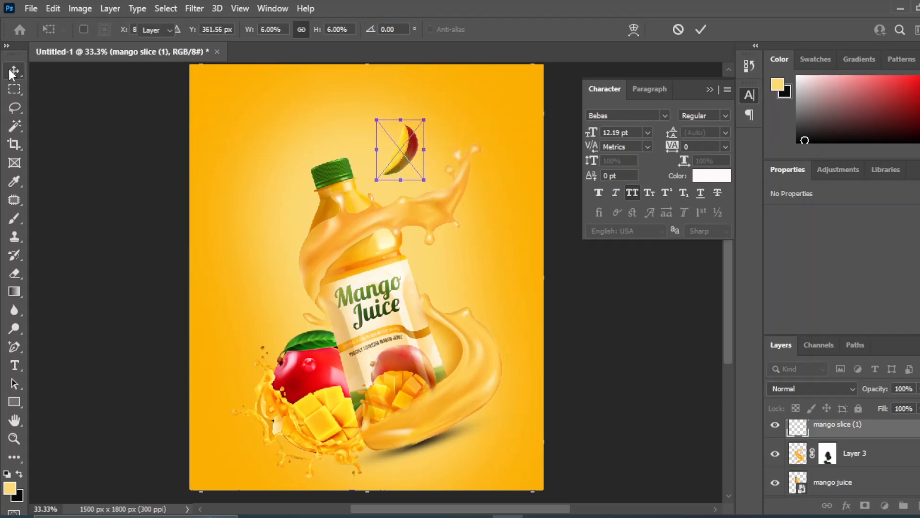
Apply a Gaussian Blur with a 2.7 px radius to the mango slice.
click(195, 8)
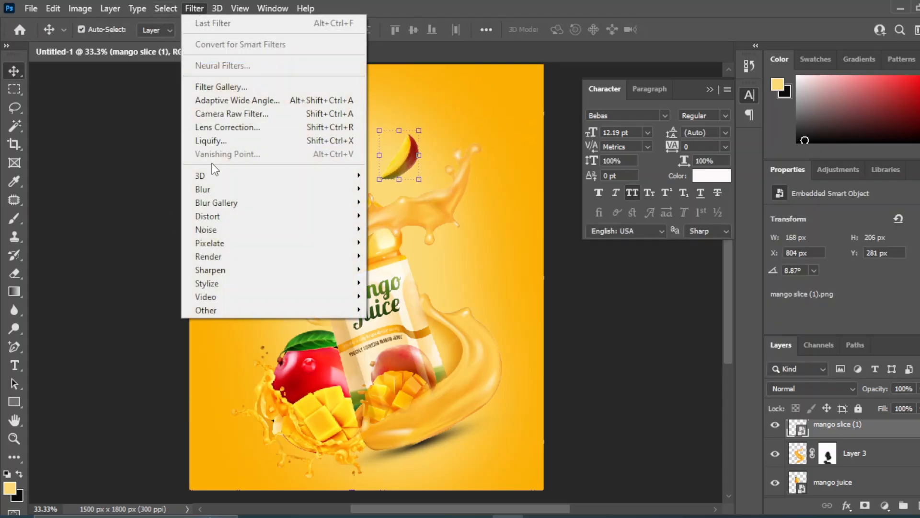
mouse_move(334, 192)
click(402, 242)
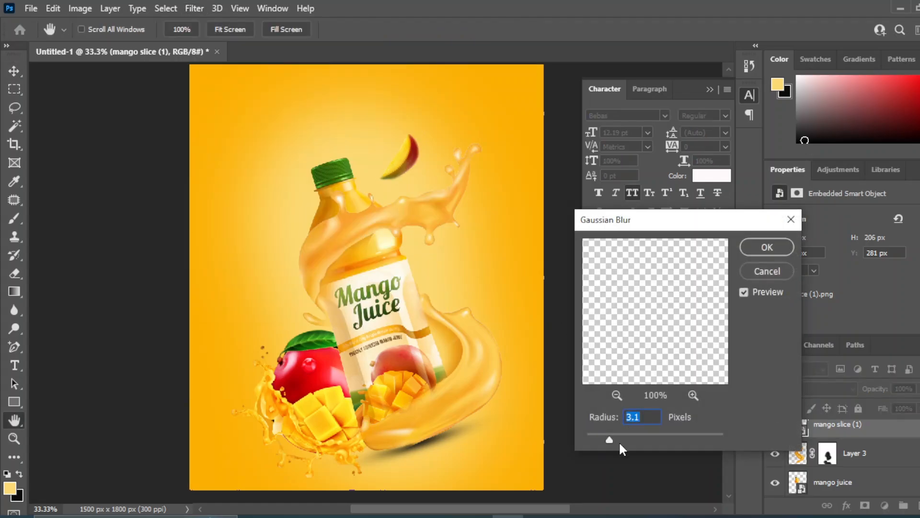
drag(614, 440, 605, 438)
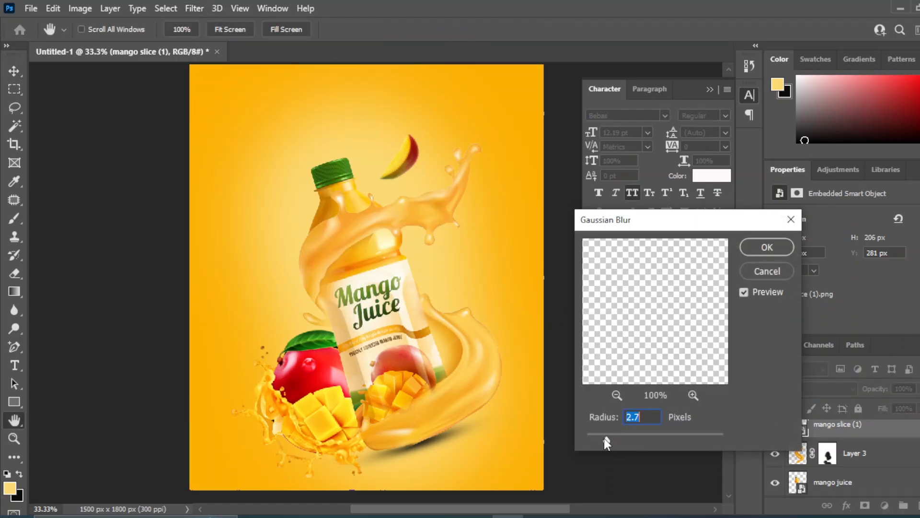
click(766, 247)
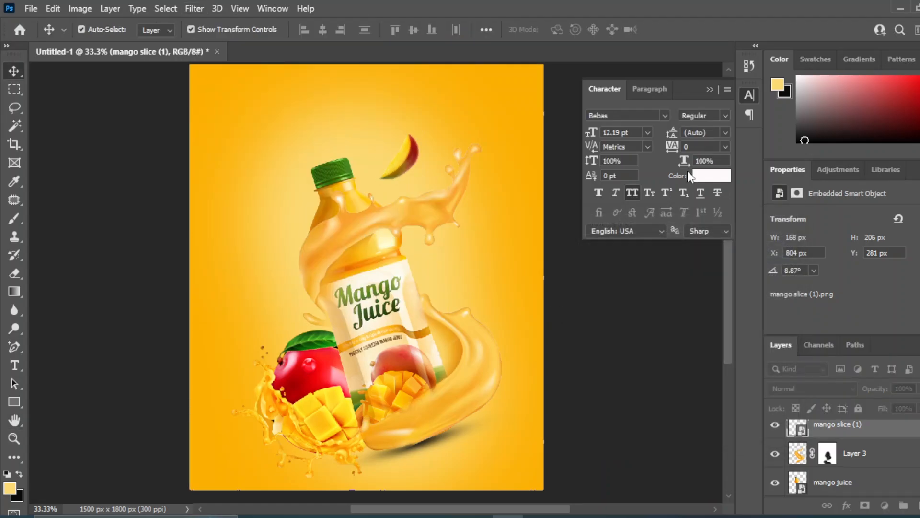
click(640, 385)
Duplicate the mango slice layer and move the copy about 253 px right and 203 px up.
click(872, 431)
drag(872, 432, 919, 506)
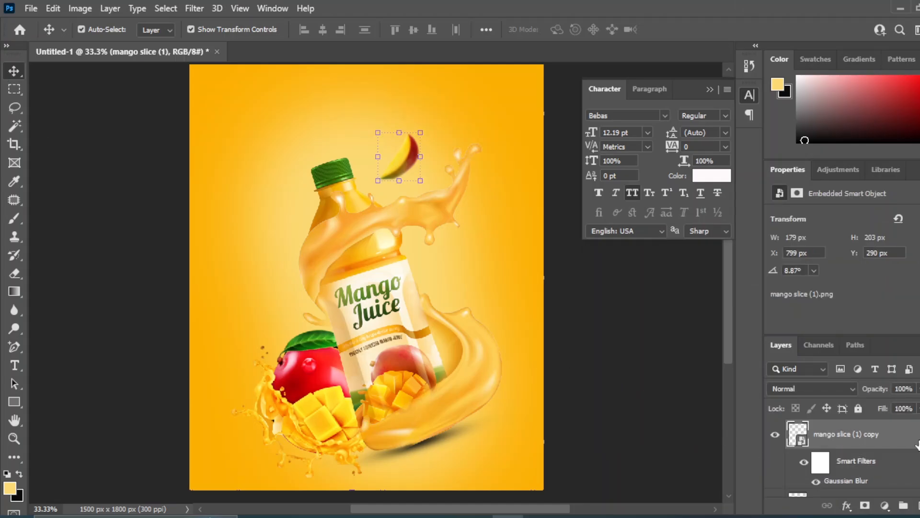
drag(406, 167, 464, 115)
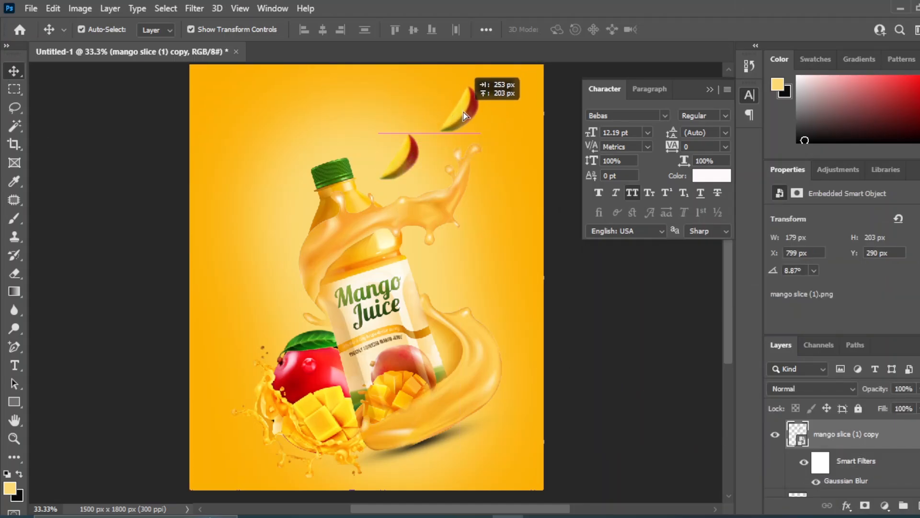
Apply an additional Gaussian Blur with an 8.0 px radius to the copied mango slice.
click(195, 8)
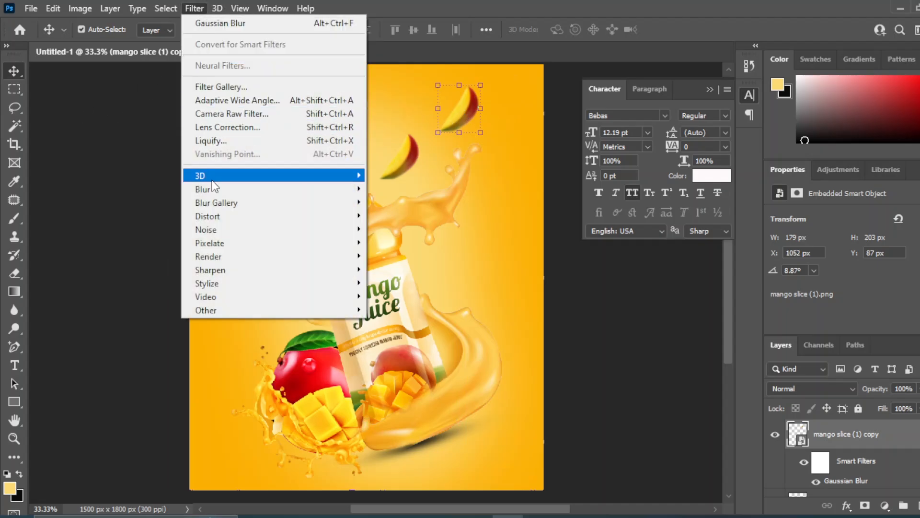
mouse_move(280, 192)
click(395, 243)
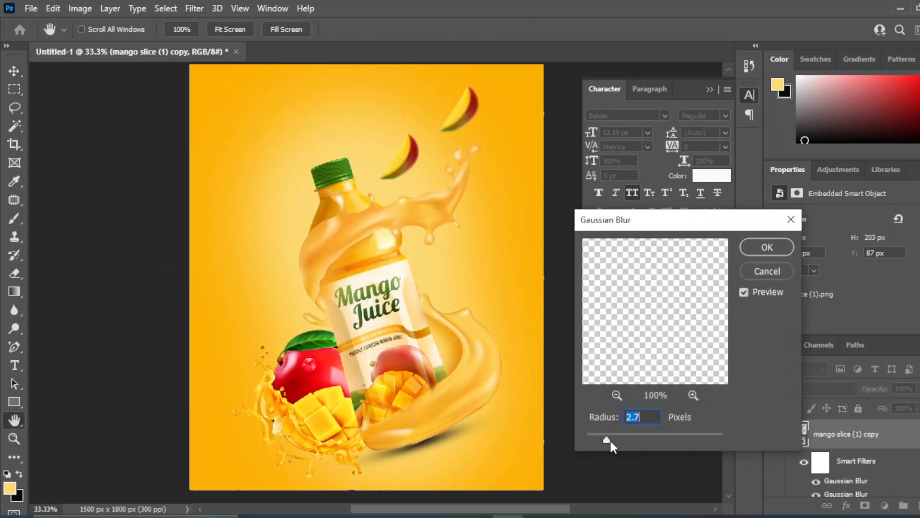
drag(609, 439, 635, 439)
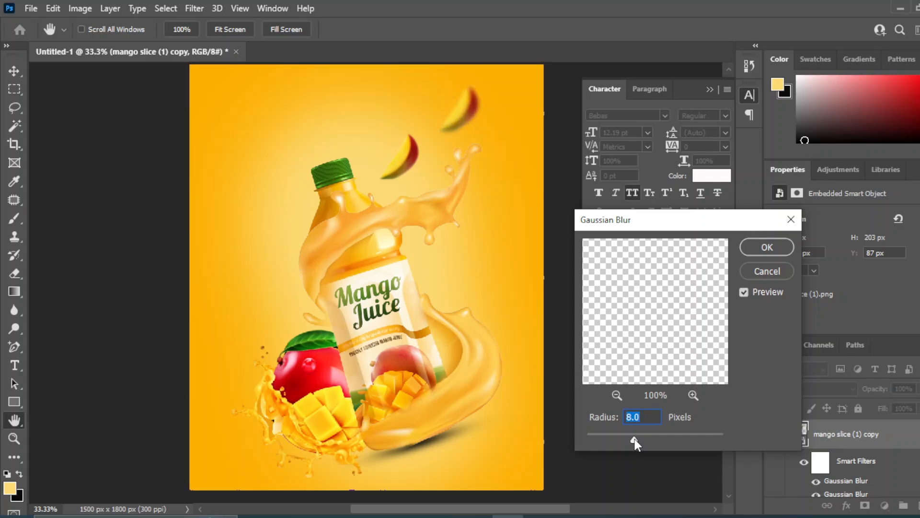
click(766, 247)
key(v)
click(637, 330)
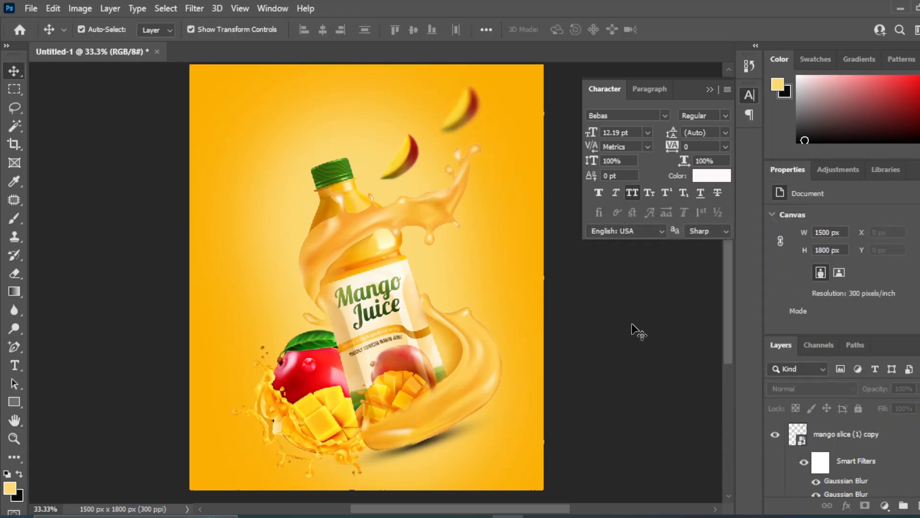
Place the mango- image left of the bottle, scaled to 11.61% and rotated to -33.87°.
mouse_move(445, 517)
click(445, 434)
click(431, 413)
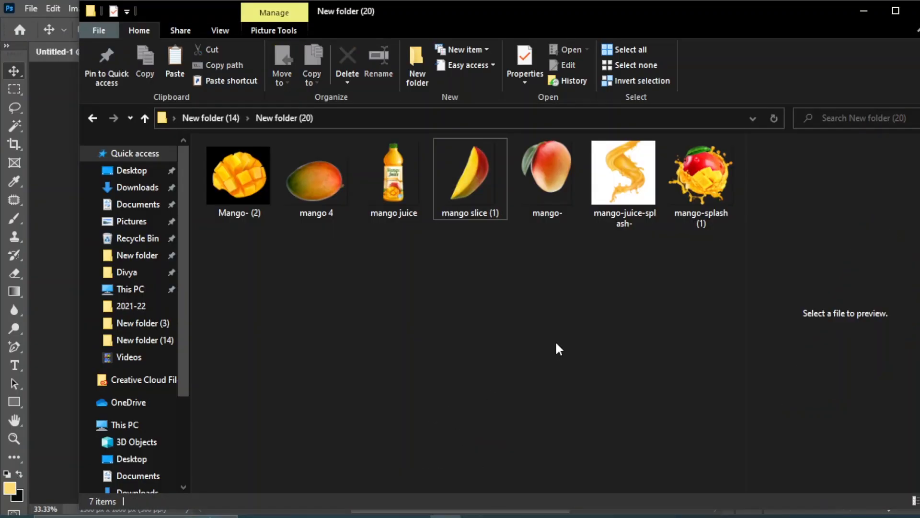
drag(548, 175, 252, 269)
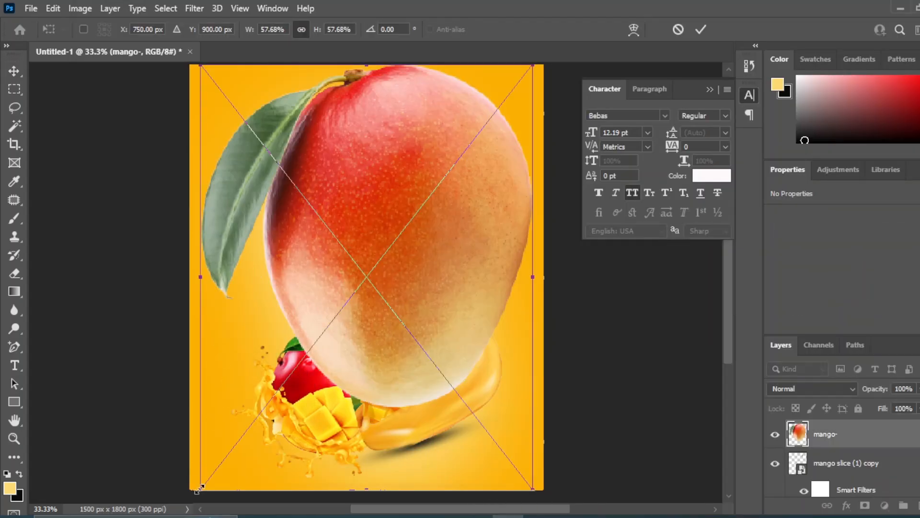
drag(201, 490, 497, 232)
drag(505, 131, 290, 257)
alt+drag(305, 226, 290, 244)
drag(252, 259, 240, 238)
drag(225, 292, 249, 285)
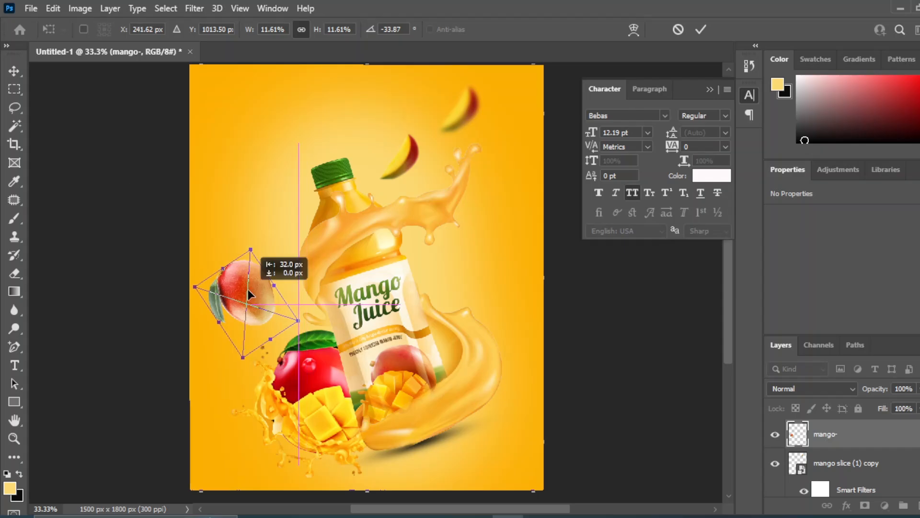
key(Return)
Apply a Gaussian Blur with a 4.7 px radius to the whole mango left of the bottle.
click(204, 11)
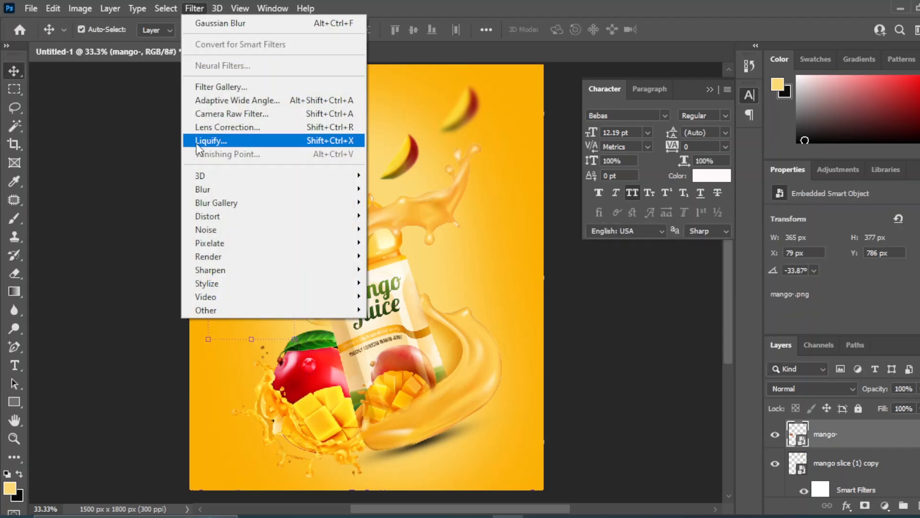
mouse_move(336, 190)
click(400, 244)
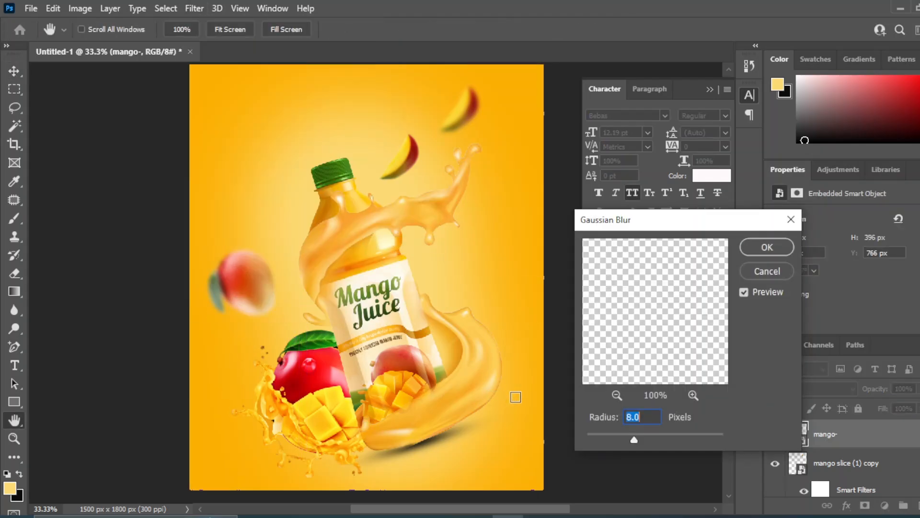
drag(633, 437, 622, 436)
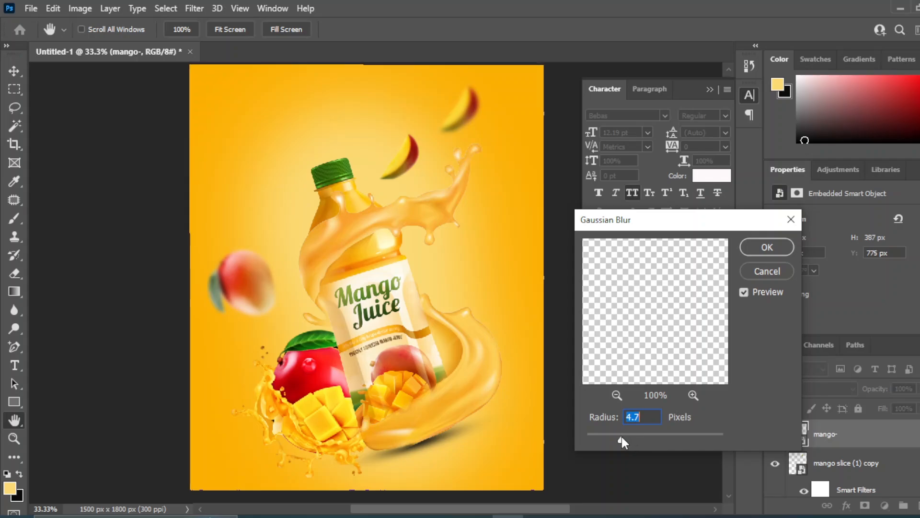
click(767, 247)
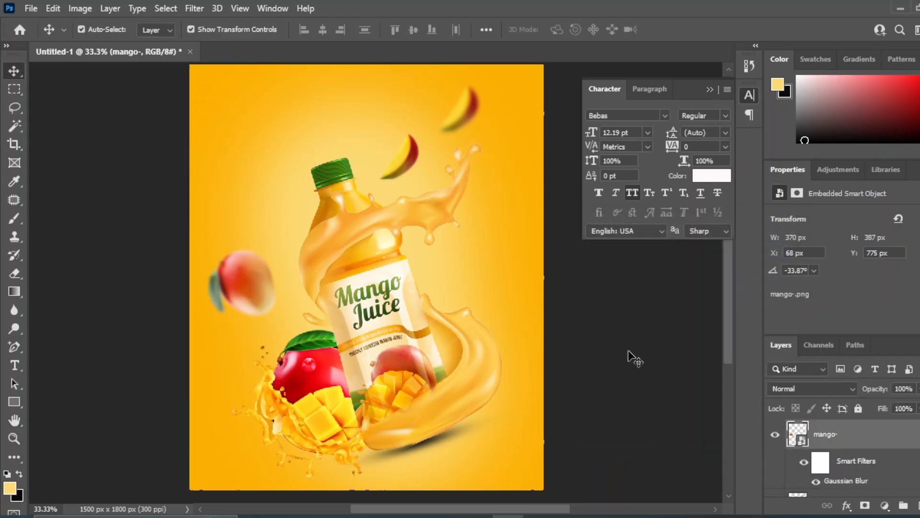
Place the mango 4 image right of the bottle, scaled to 13.75% and rotated to -48.19°.
click(468, 488)
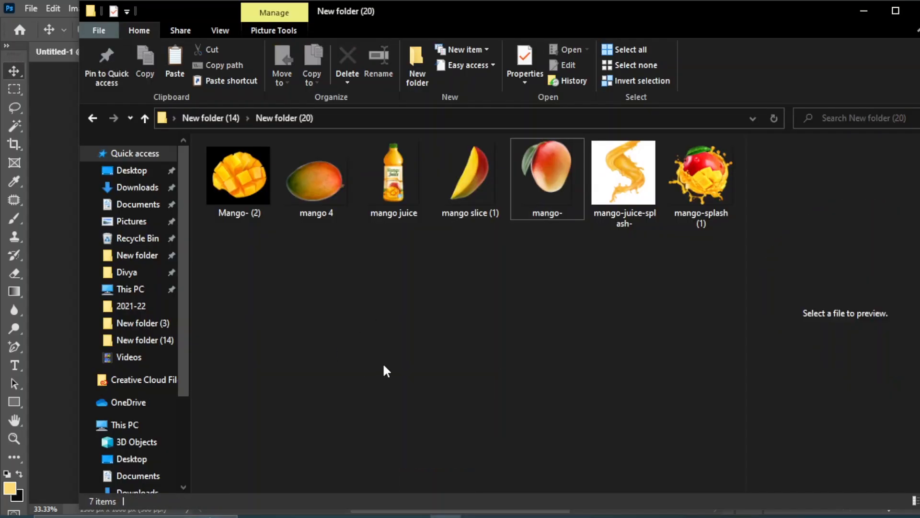
drag(308, 175, 285, 175)
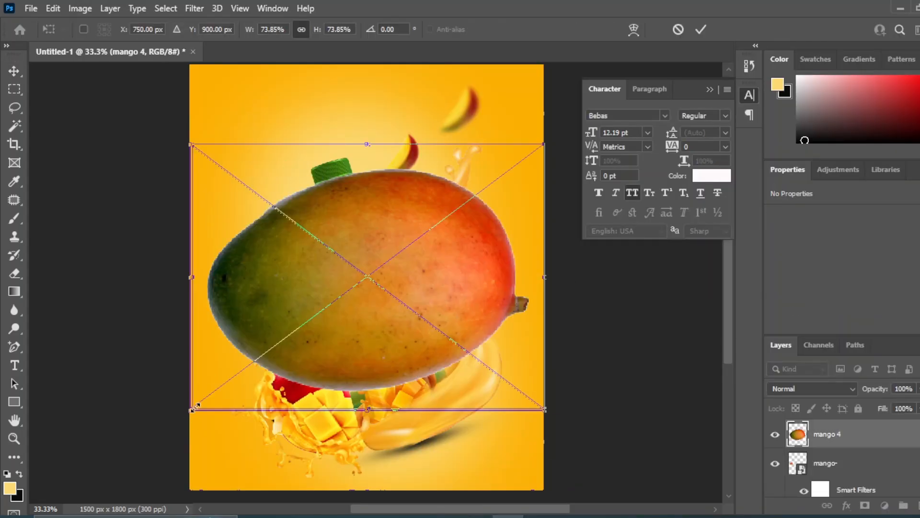
drag(191, 410, 521, 250)
drag(502, 180, 504, 260)
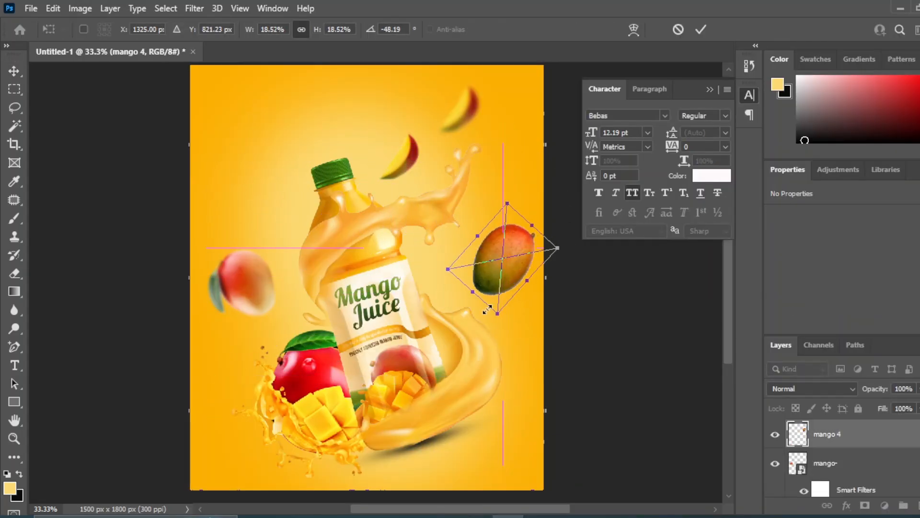
drag(497, 313, 500, 286)
drag(504, 245, 500, 268)
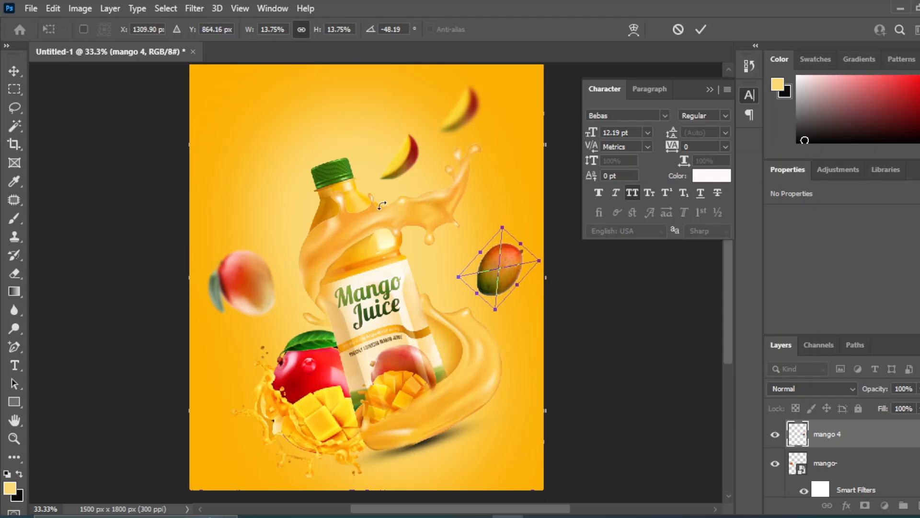
click(8, 72)
Apply a Gaussian Blur with a 4.3 px radius to the mango 4 image right of the bottle.
click(194, 6)
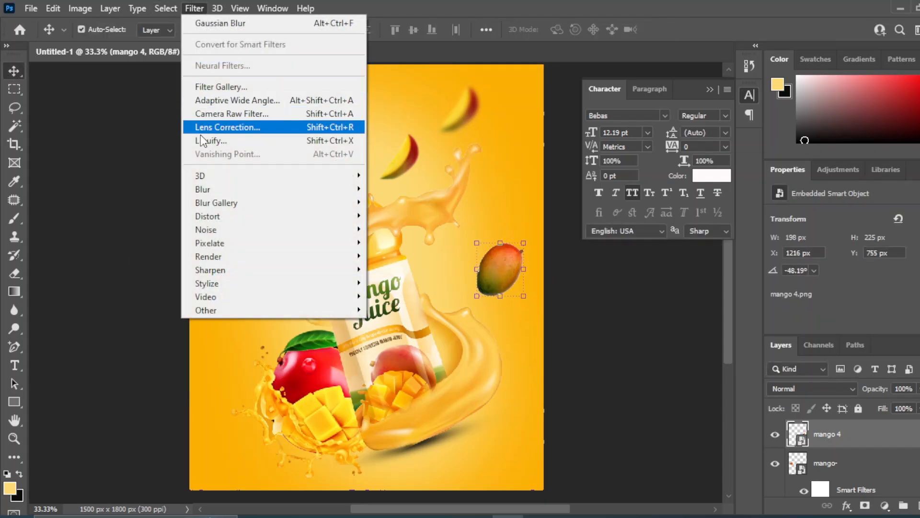
mouse_move(331, 190)
click(404, 242)
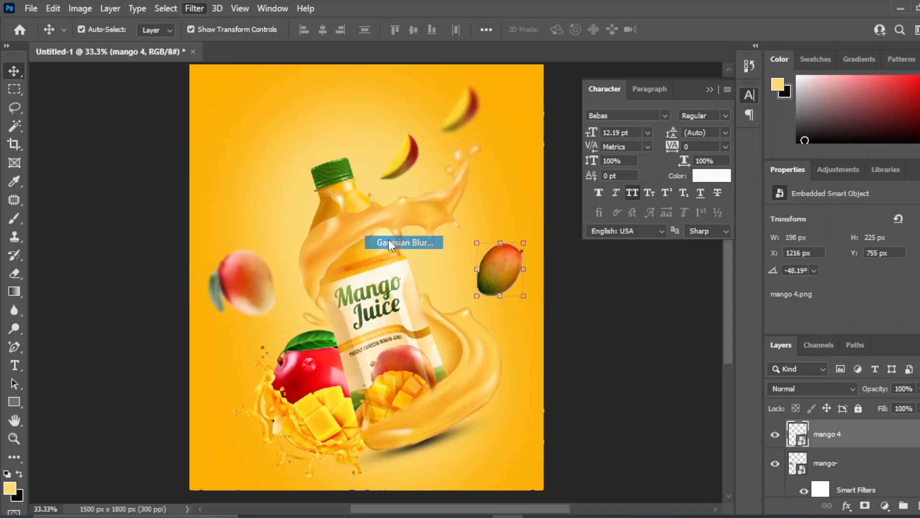
drag(629, 442, 626, 436)
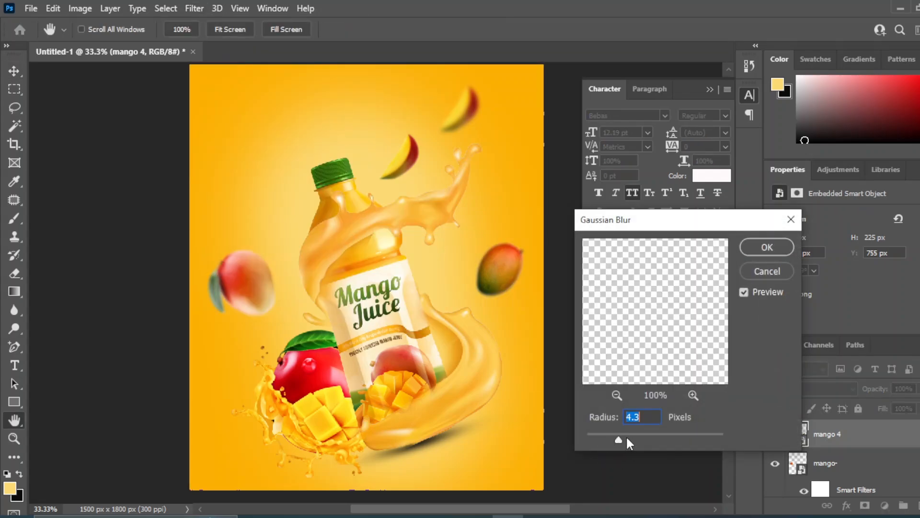
click(767, 249)
click(595, 378)
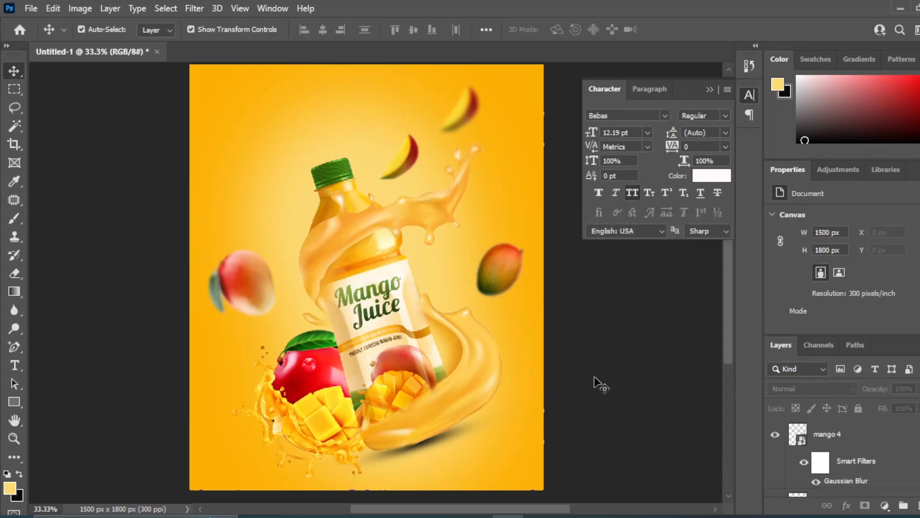
Duplicate the blurred mango 4 layer and move the copy to the poster's bottom-left corner.
click(886, 446)
drag(886, 446, 918, 505)
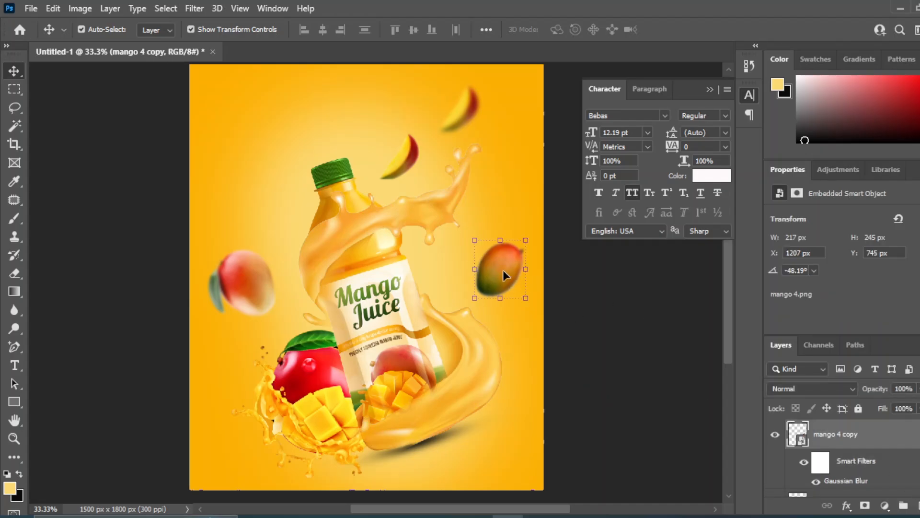
drag(504, 270, 217, 463)
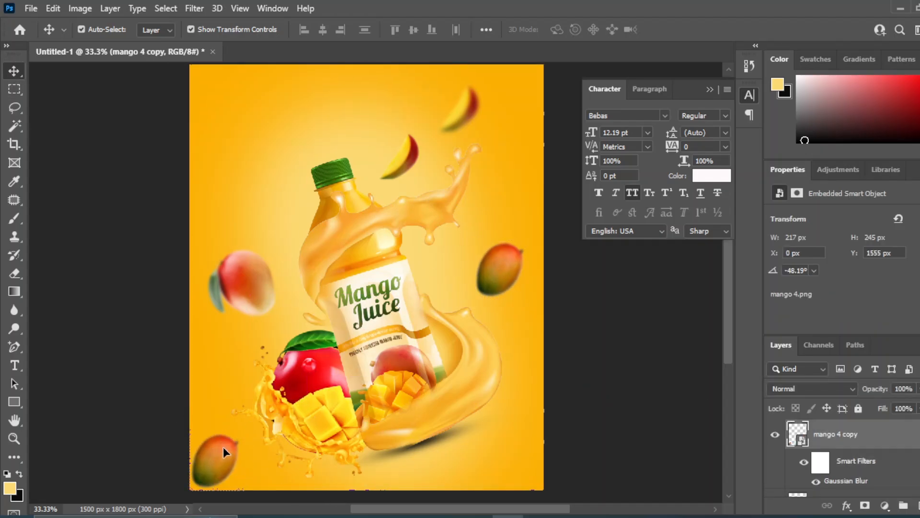
key(ctrl+t)
key(Return)
click(15, 72)
click(606, 359)
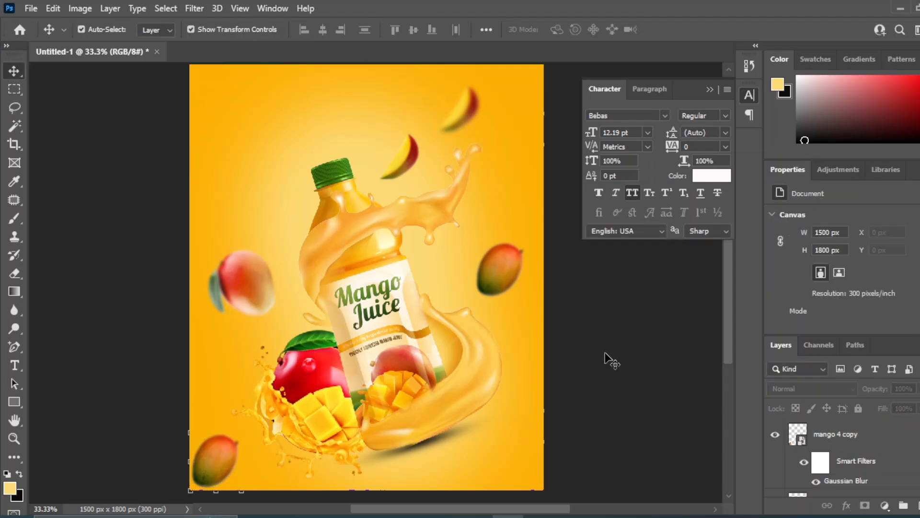
Place the Mango- (2) diced mango image in the poster's top-left corner, scaled to 2.84% and rotated to 56.04°.
click(444, 516)
key(alt+Tab)
drag(232, 193, 409, 381)
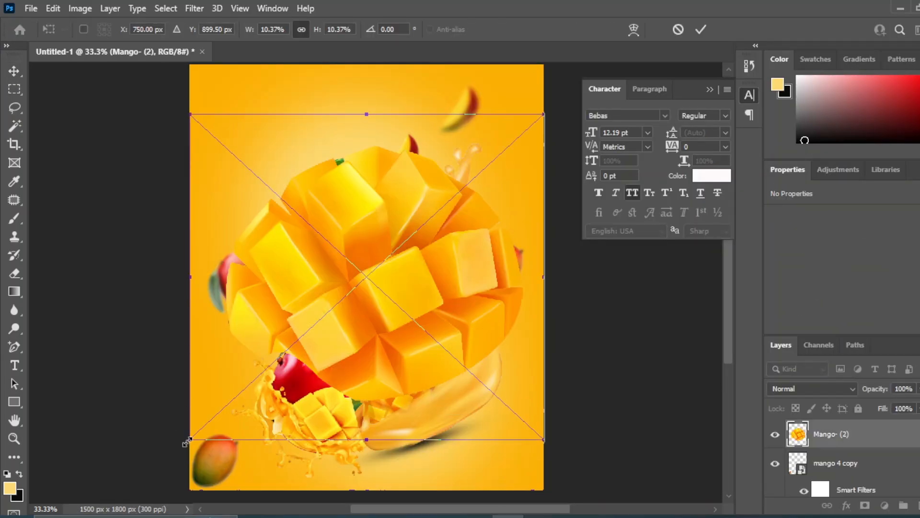
drag(190, 440, 475, 239)
drag(466, 152, 212, 117)
drag(303, 179, 232, 224)
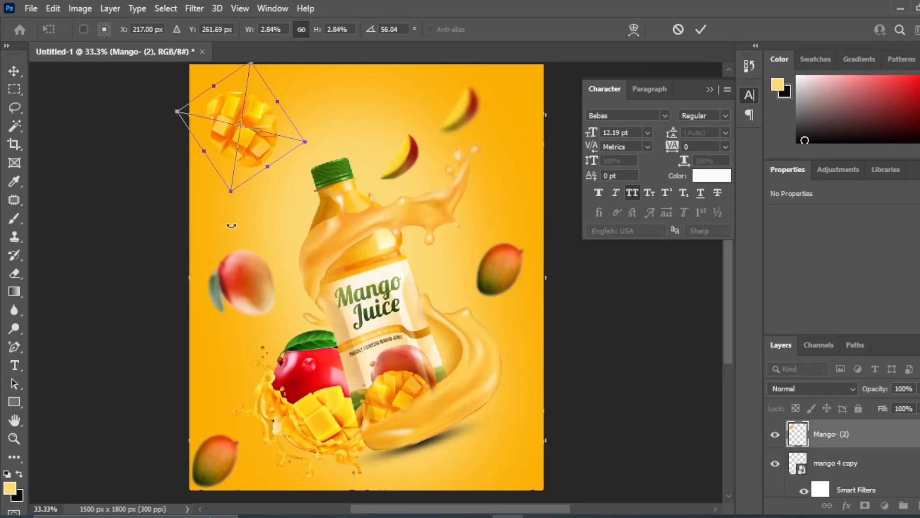
drag(239, 113, 231, 96)
mouse_move(229, 114)
mouse_down()
mouse_move(224, 101)
mouse_move(224, 114)
mouse_up()
drag(220, 175, 222, 162)
click(138, 180)
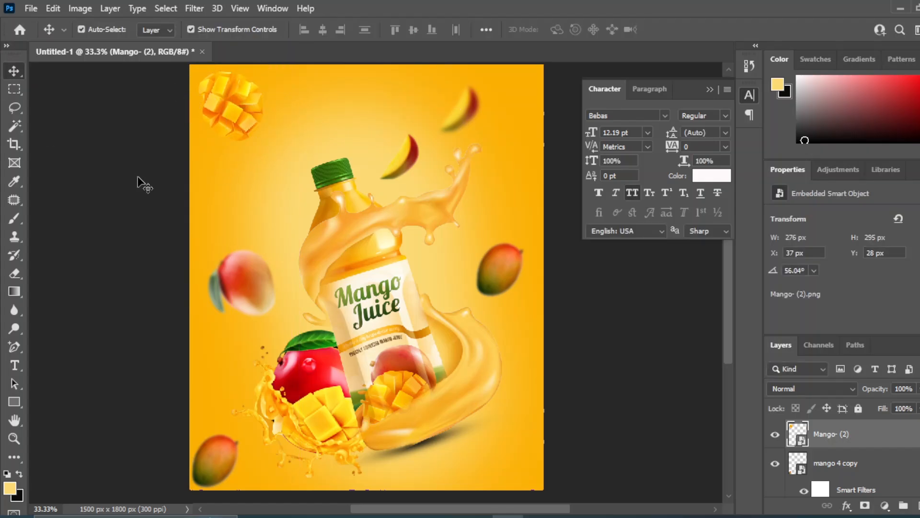
click(138, 179)
Apply a Gaussian Blur with a 1.4 px radius to the diced mango in the top-left corner.
click(236, 111)
click(194, 9)
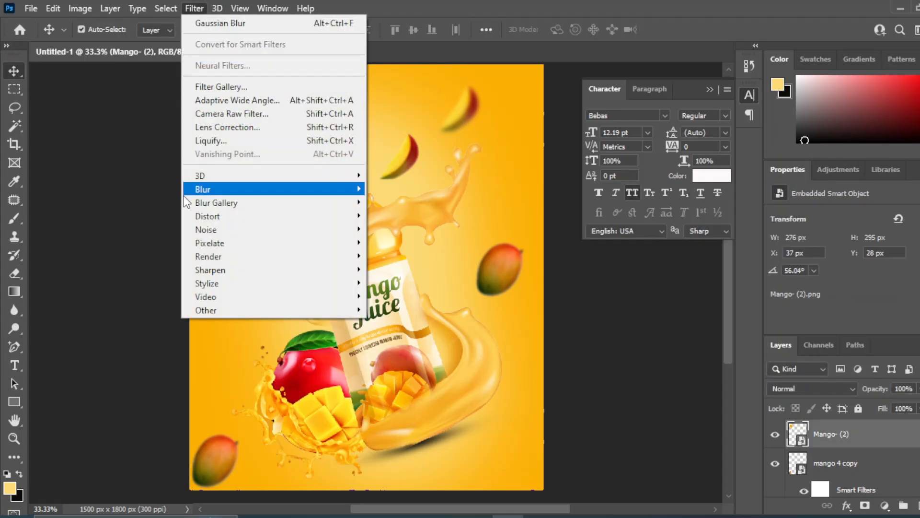
mouse_move(211, 188)
click(402, 240)
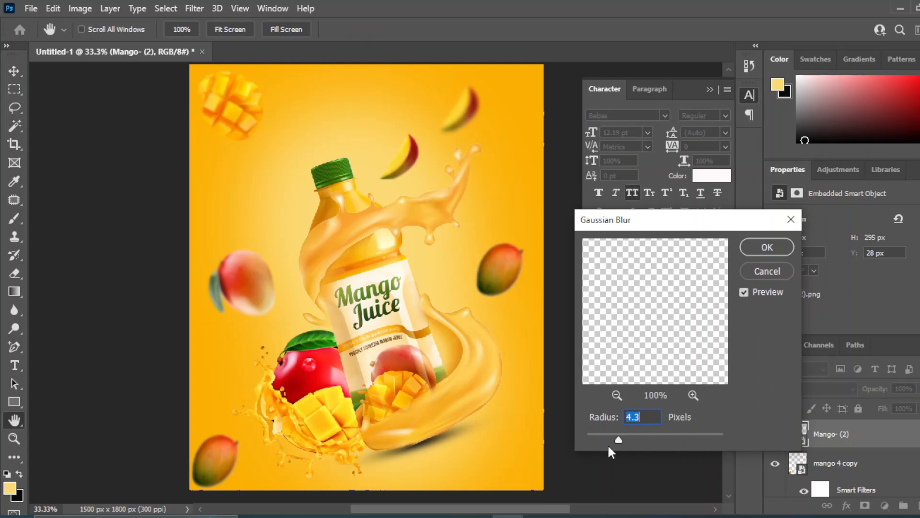
drag(619, 439, 597, 440)
click(776, 255)
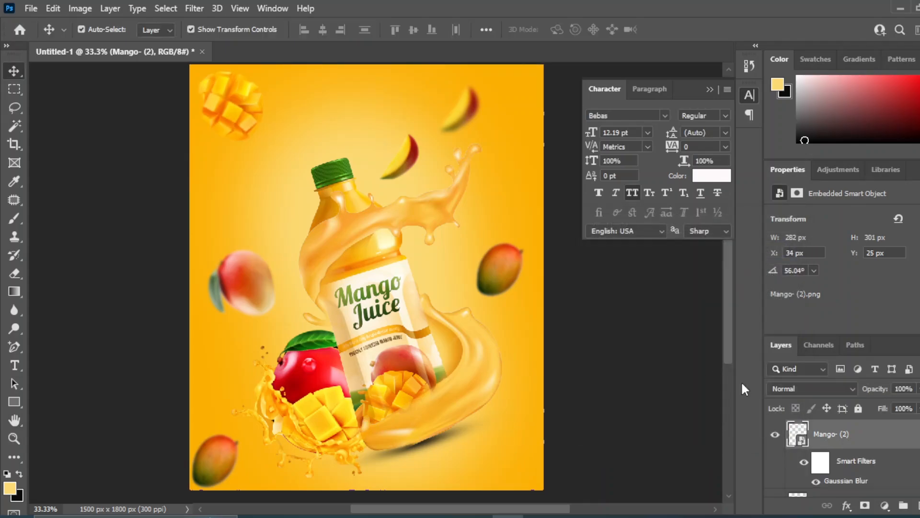
Duplicate the blurred diced mango and position the copy left of the bottle's neck.
drag(201, 119, 235, 208)
click(234, 232)
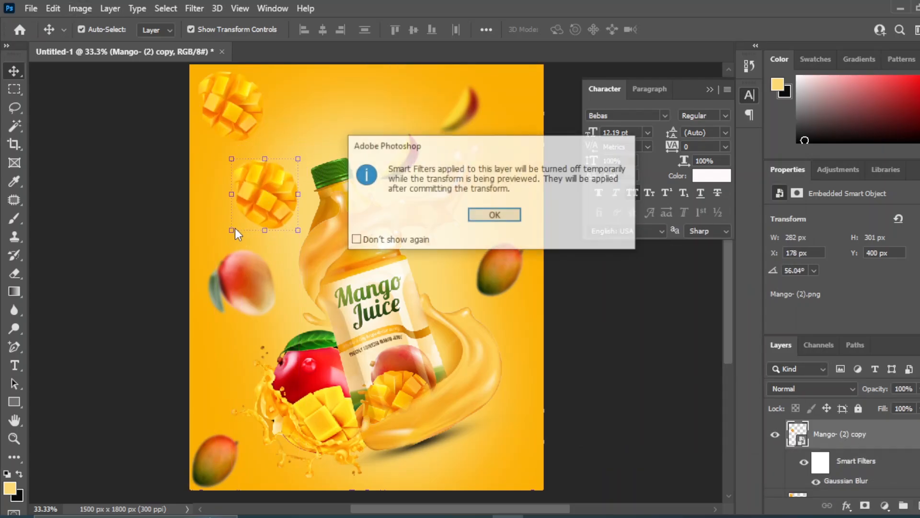
click(493, 214)
Move the Mango- (2) copy layer down the stack below the mango juice bottle layer.
scroll(863, 469, up, 2)
drag(880, 513, 848, 437)
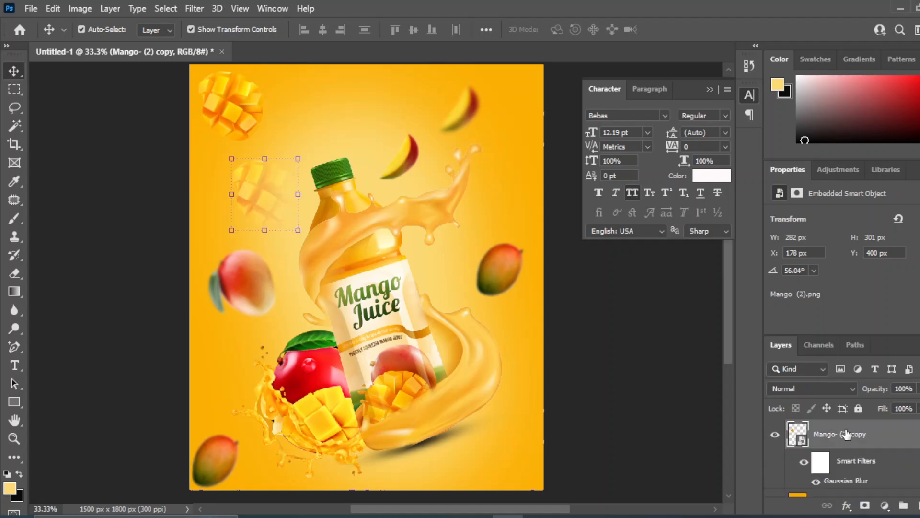
scroll(847, 463, up, 2)
drag(822, 495, 826, 455)
scroll(836, 481, up, 3)
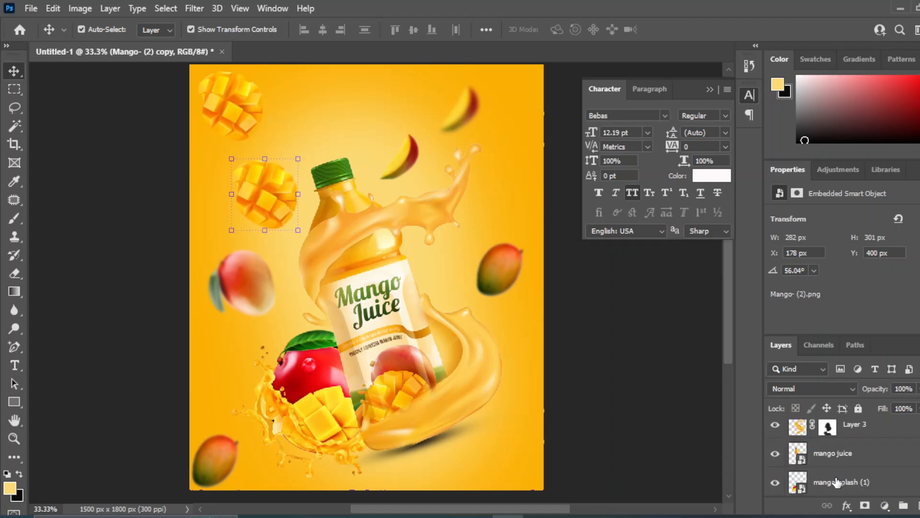
Shift the diced mango copy partly behind the bottle's neck and rotate it to -138.63°.
drag(282, 208, 310, 219)
click(336, 247)
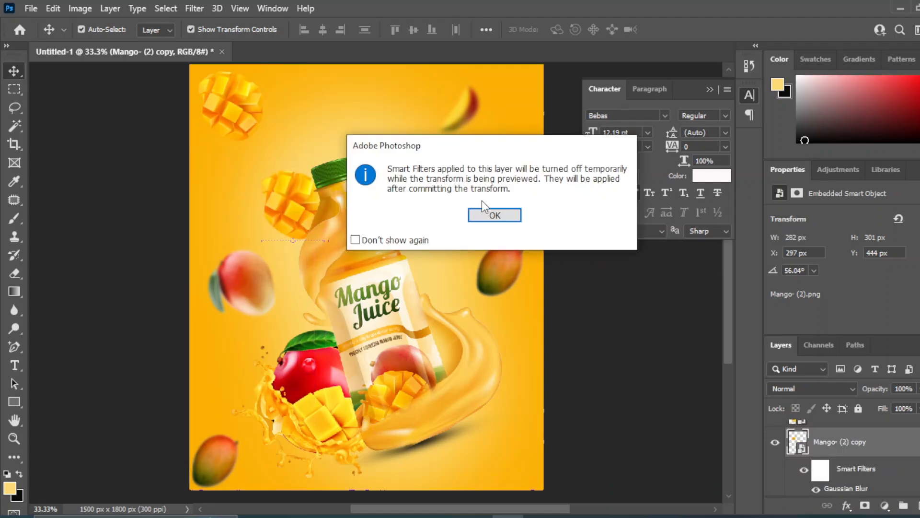
click(493, 214)
click(583, 303)
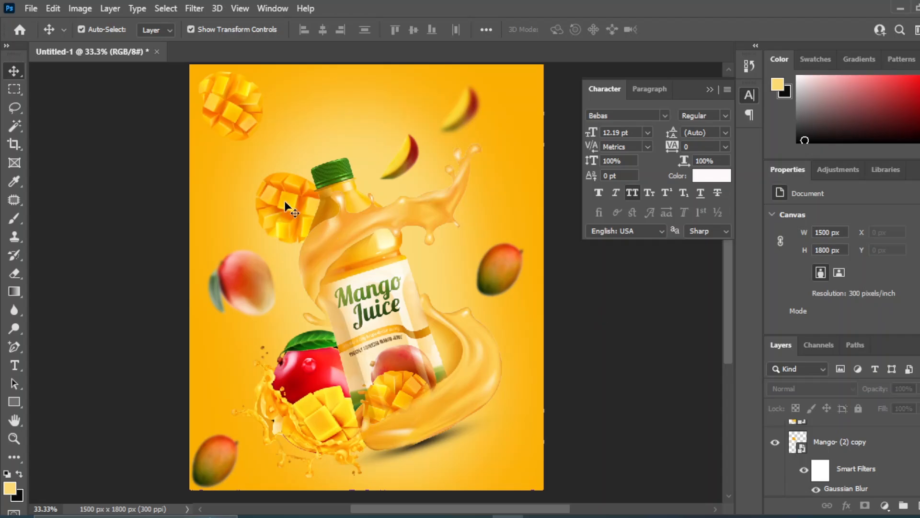
Apply an additional Gaussian Blur with a 4.0 px radius to the diced mango copy behind the bottle's neck.
click(285, 206)
click(194, 8)
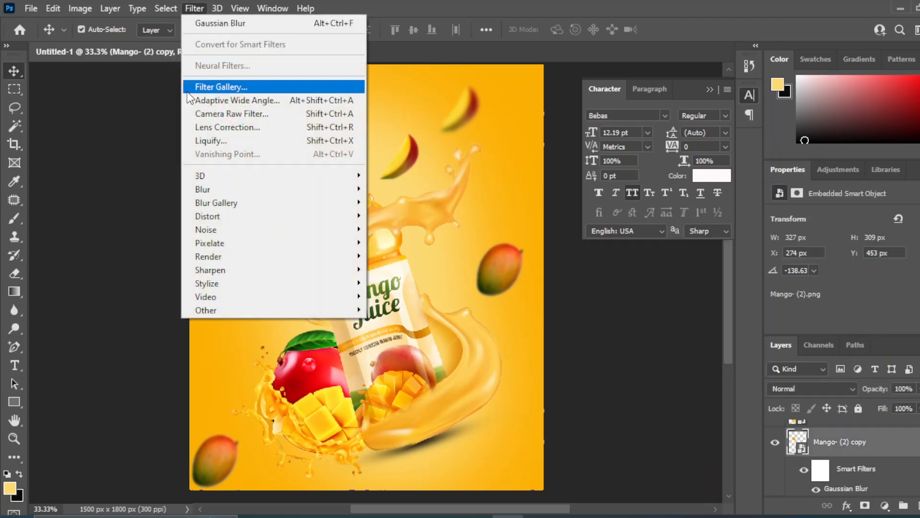
mouse_move(308, 189)
click(389, 242)
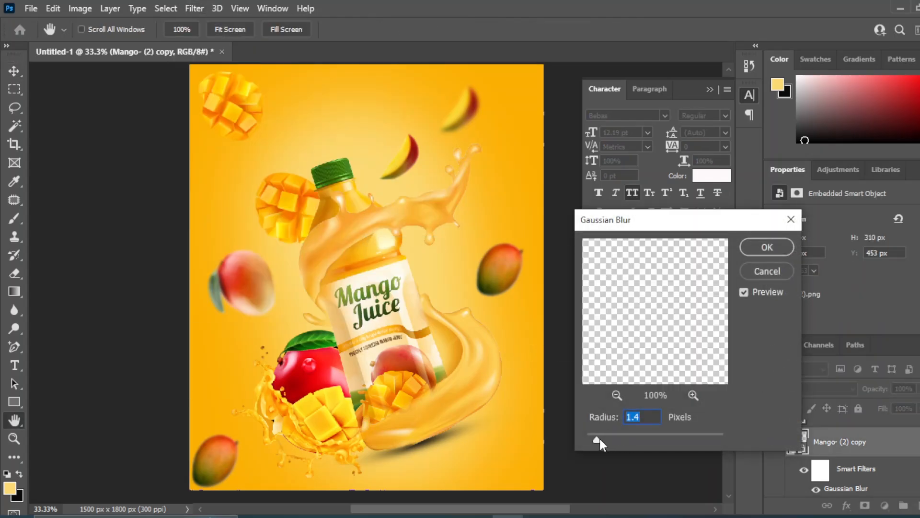
drag(600, 439, 605, 439)
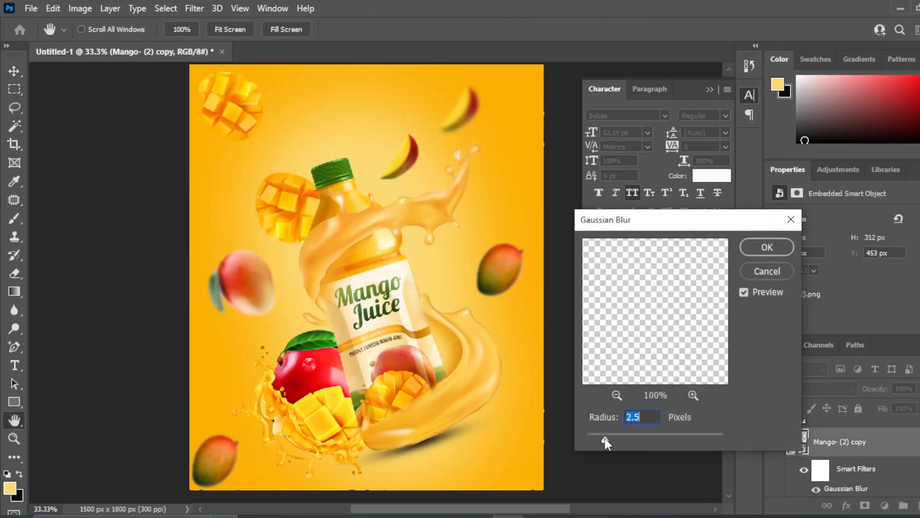
click(767, 247)
click(612, 361)
Scale down the blurred whole mango left of the bottle.
click(243, 274)
key(ctrl+t)
key(Return)
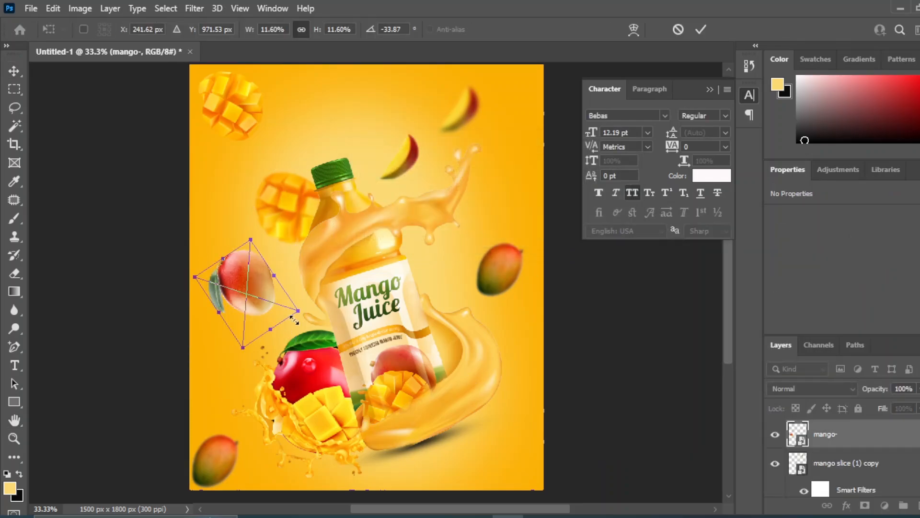
drag(300, 313, 272, 296)
key(Return)
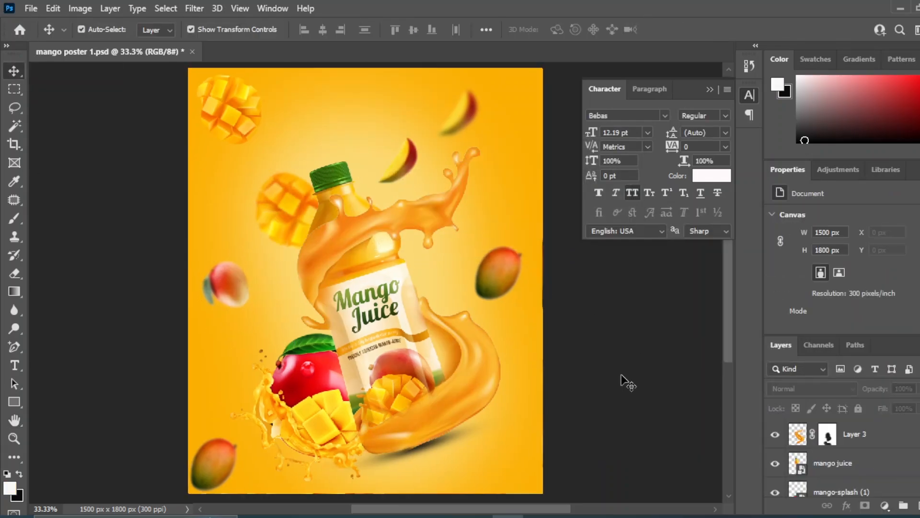
key(ctrl+minus)
key(ctrl+plus)
key(ctrl+plus)
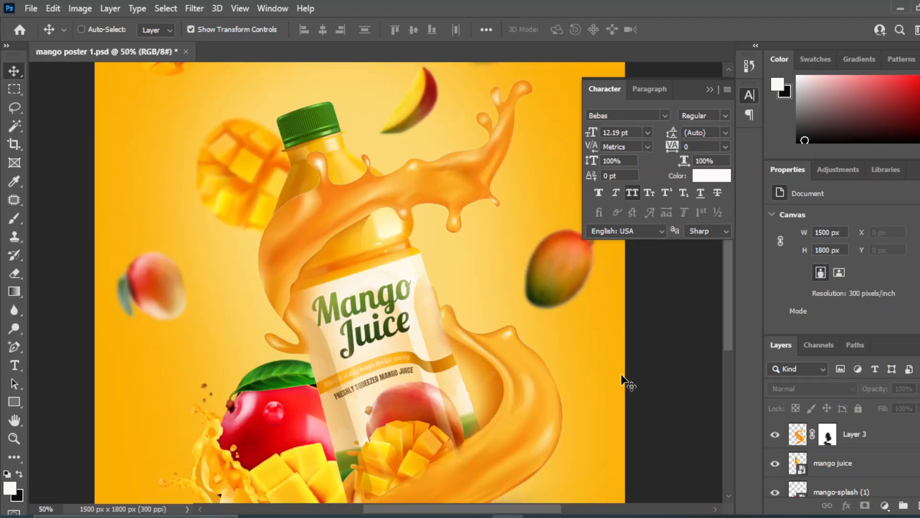
key(ctrl+minus)
key(ctrl+plus)
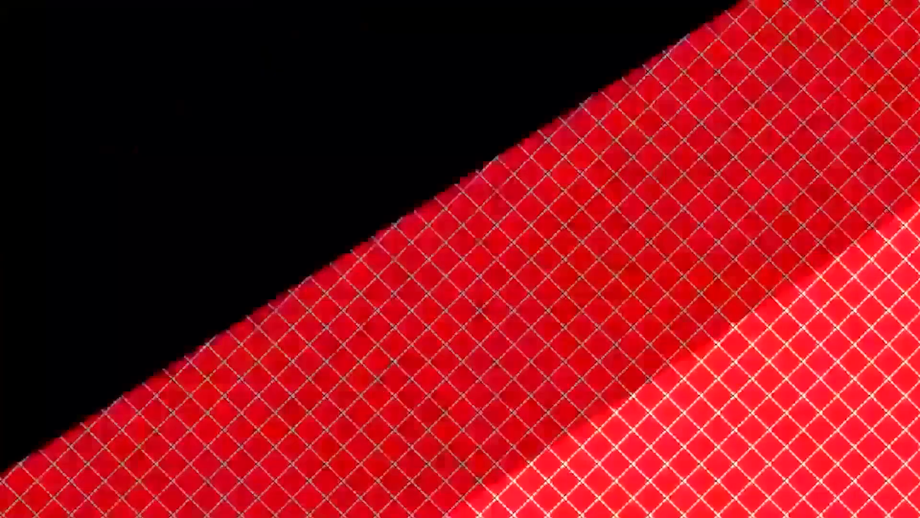